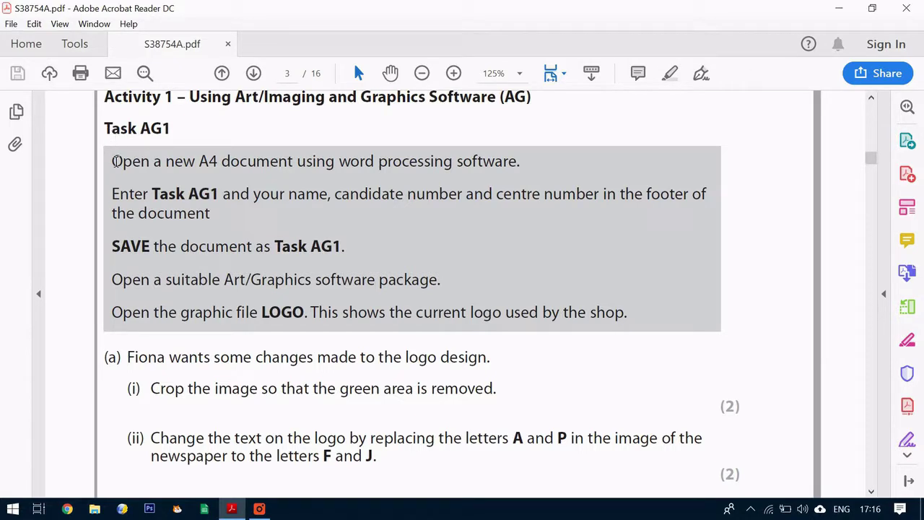
- Highlight the task instructions in the exam PDF, including the one to open an A4 document
{"action": "left_click_drag", "start_coordinate": [114, 162], "coordinate": [632, 312]}
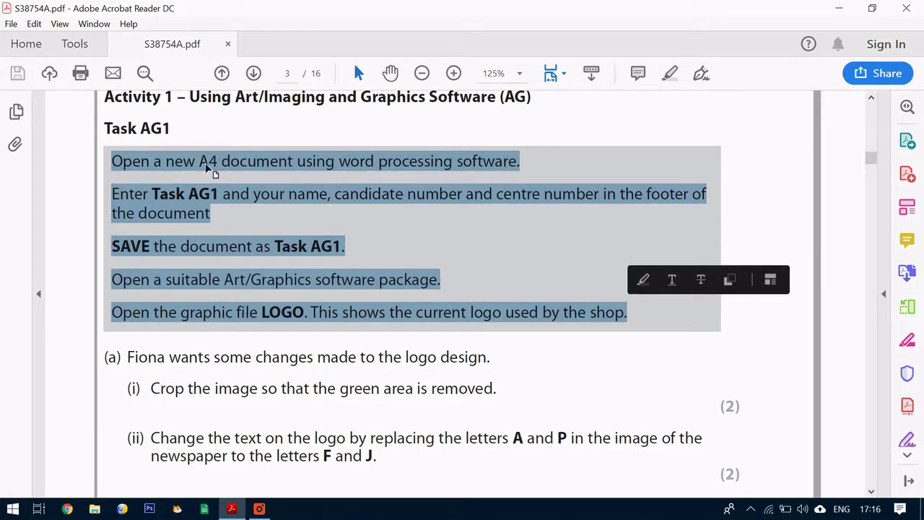
{"action": "left_click", "coordinate": [332, 194]}
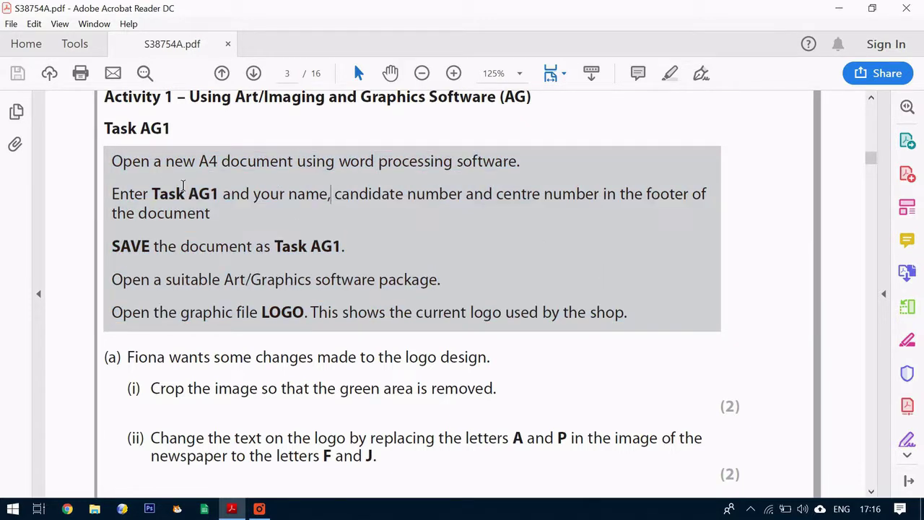
{"action": "left_click", "coordinate": [115, 165]}
{"action": "left_click_drag", "start_coordinate": [118, 168], "coordinate": [482, 173]}
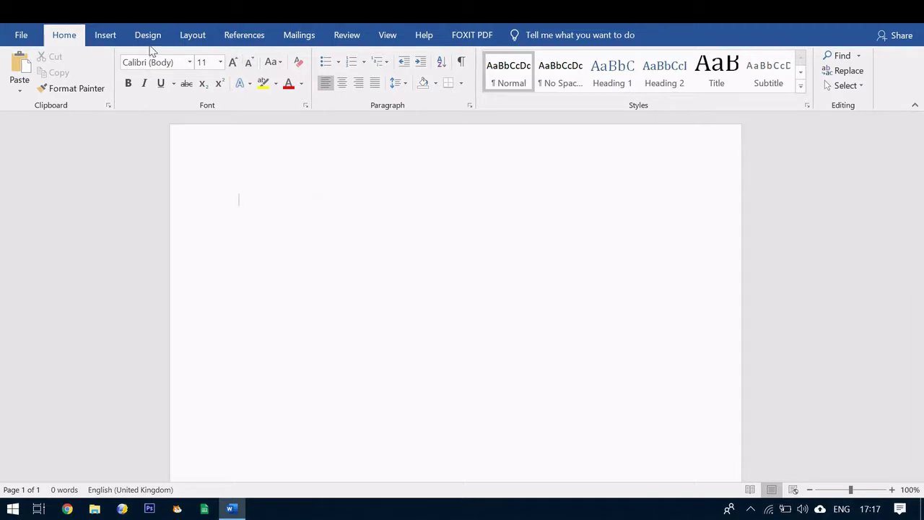
- Add a Blank (Three Columns) footer reading Task AG1, the candidate's name and candidate number
{"action": "left_click", "coordinate": [106, 37]}
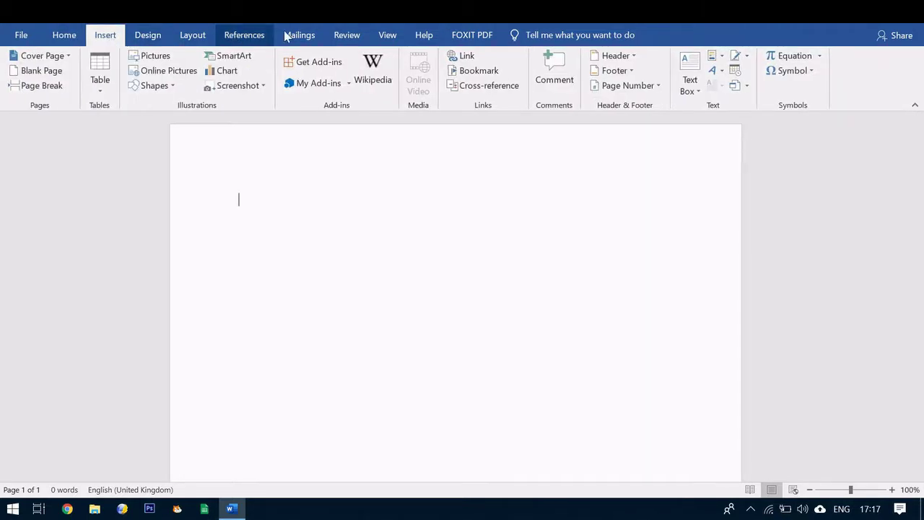
{"action": "left_click", "coordinate": [625, 73]}
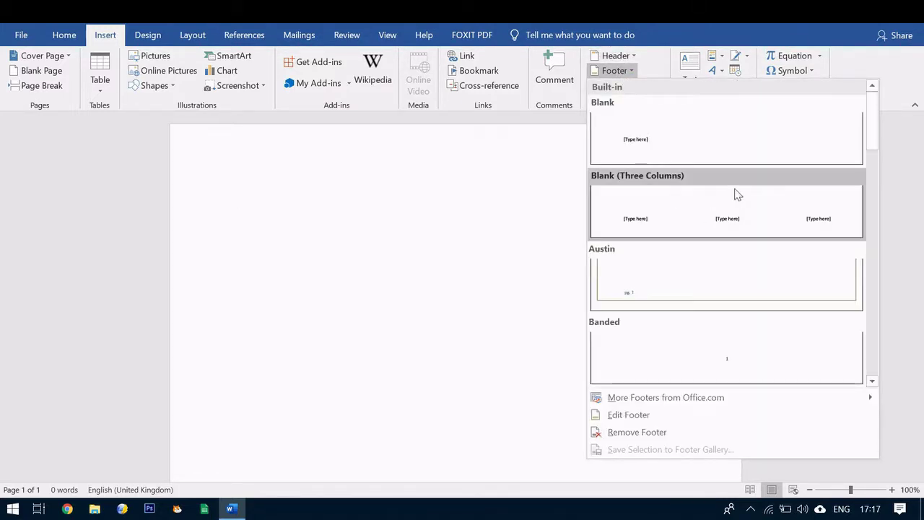
{"action": "left_click", "coordinate": [698, 206]}
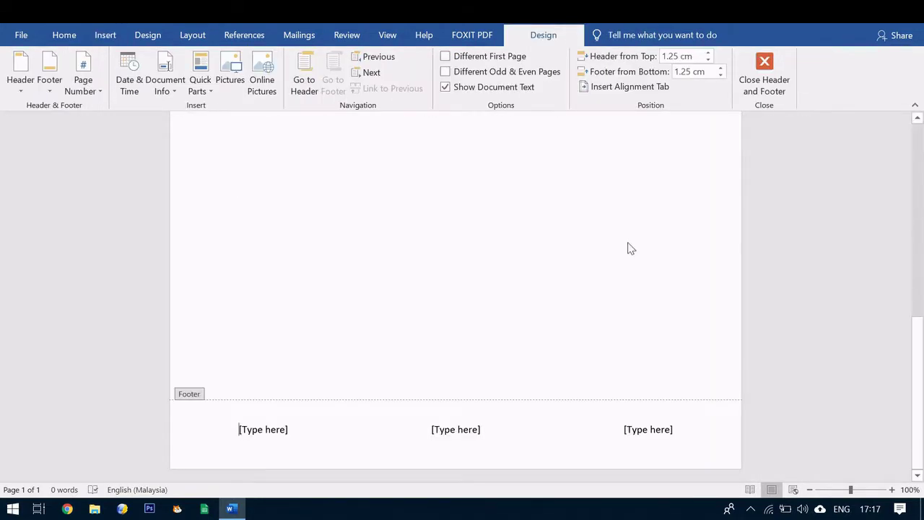
{"action": "left_click", "coordinate": [284, 432]}
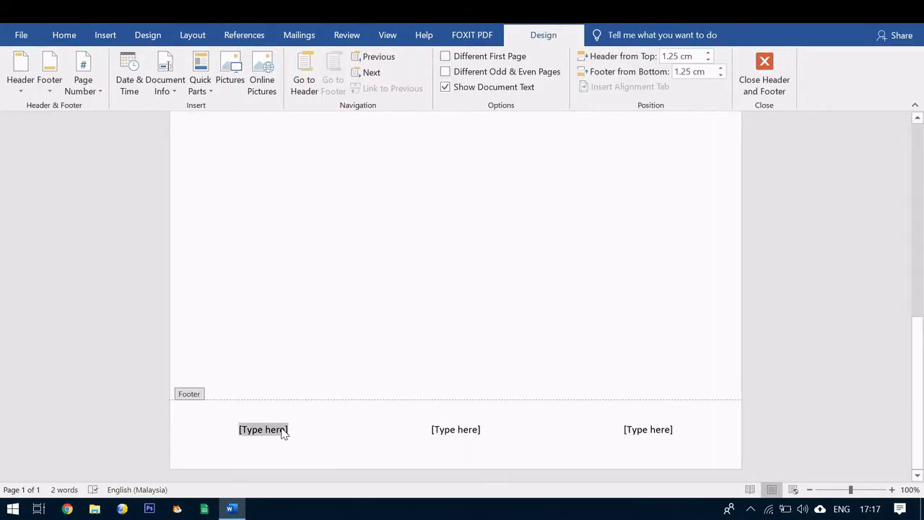
{"action": "type", "text": "Task AG1"}
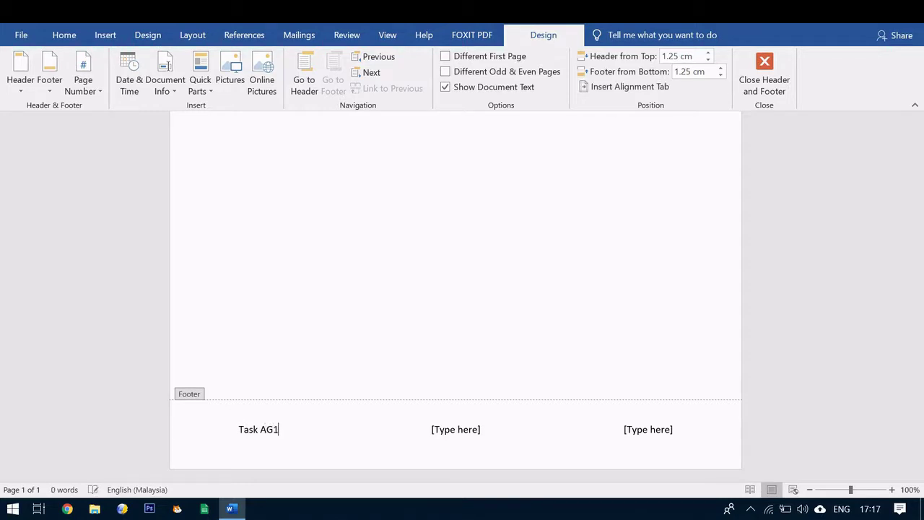
{"action": "left_click", "coordinate": [451, 433]}
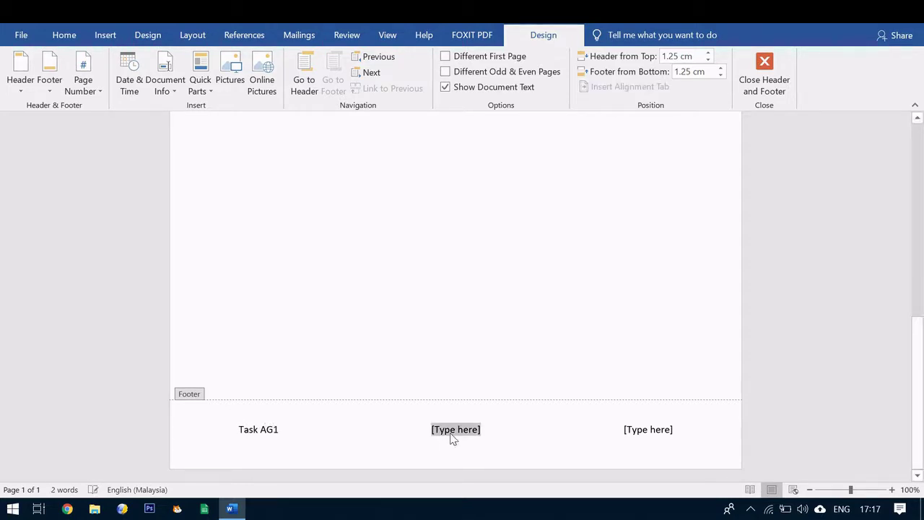
{"action": "type", "text": "Mr.Vosper"}
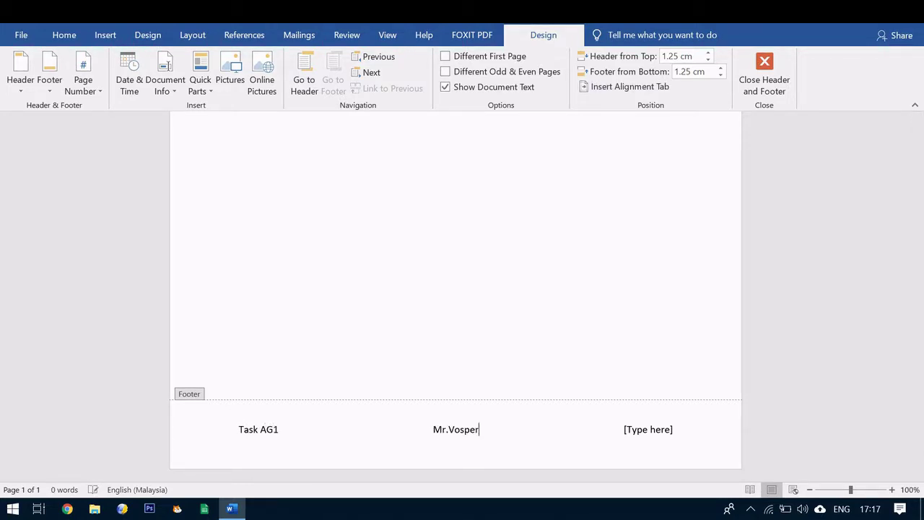
{"action": "left_click", "coordinate": [652, 440]}
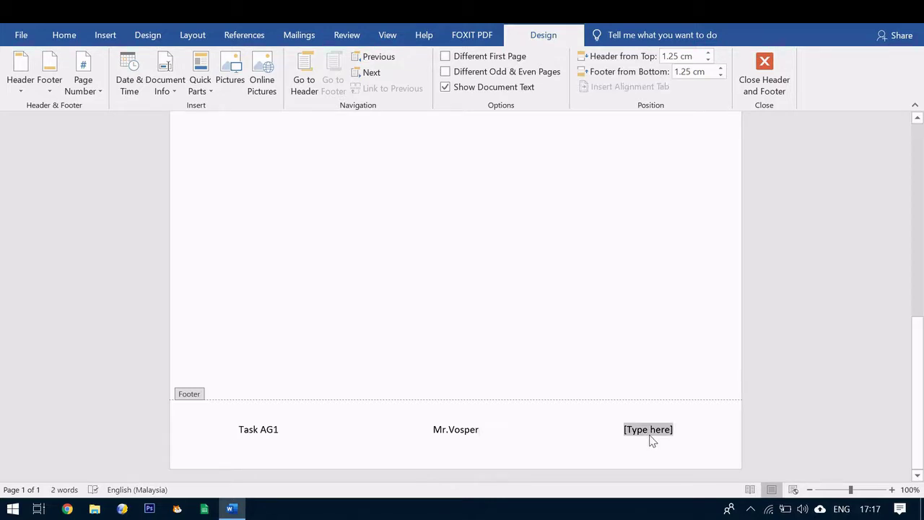
{"action": "type", "text": "0000"}
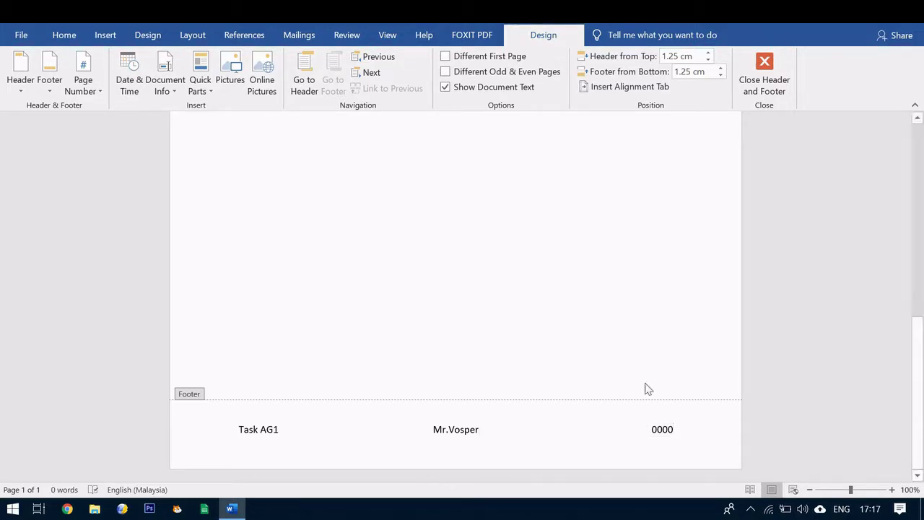
{"action": "left_click", "coordinate": [765, 64]}
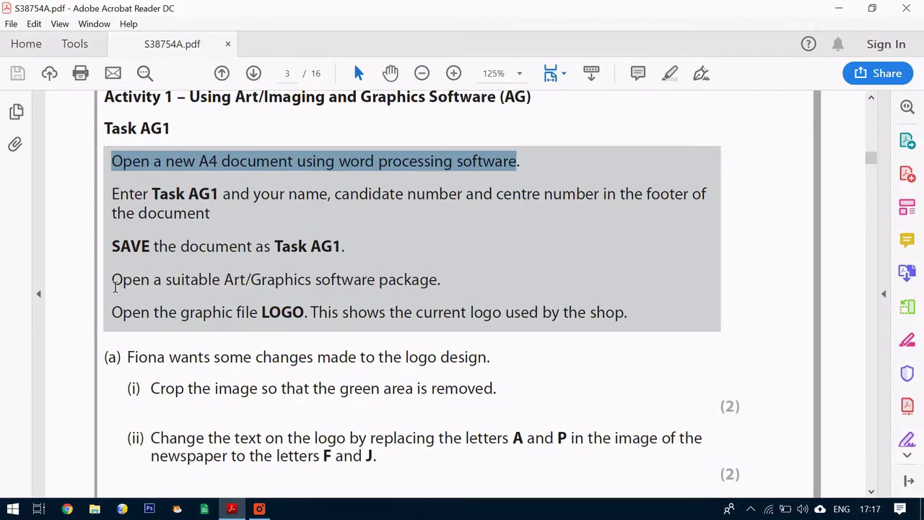
- Highlight the graphics-software instruction, the logo-changes intro and instruction (i) about removing the green area
{"action": "mouse_move", "coordinate": [112, 279]}
{"action": "left_mouse_down"}
{"action": "mouse_move", "coordinate": [433, 280]}
{"action": "mouse_move", "coordinate": [423, 281]}
{"action": "left_mouse_up"}
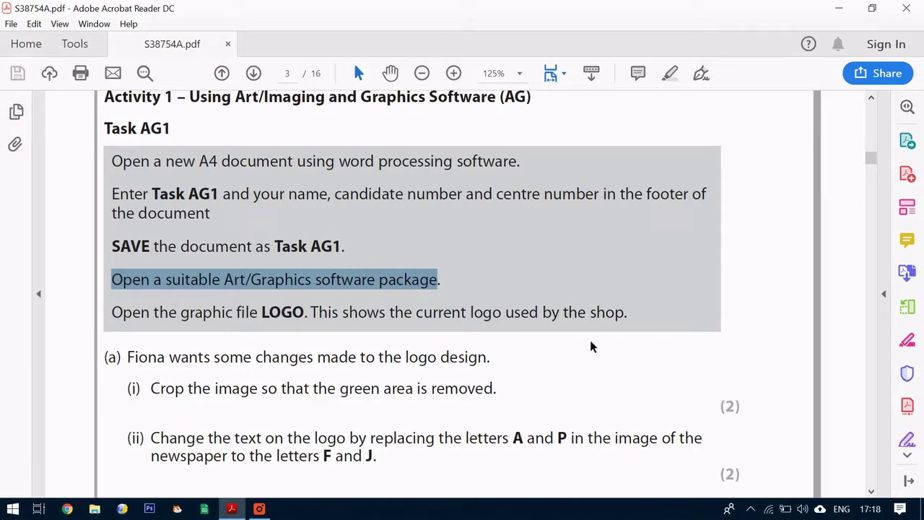
{"action": "scroll", "coordinate": [589, 347], "scroll_direction": "down", "scroll_amount": 3}
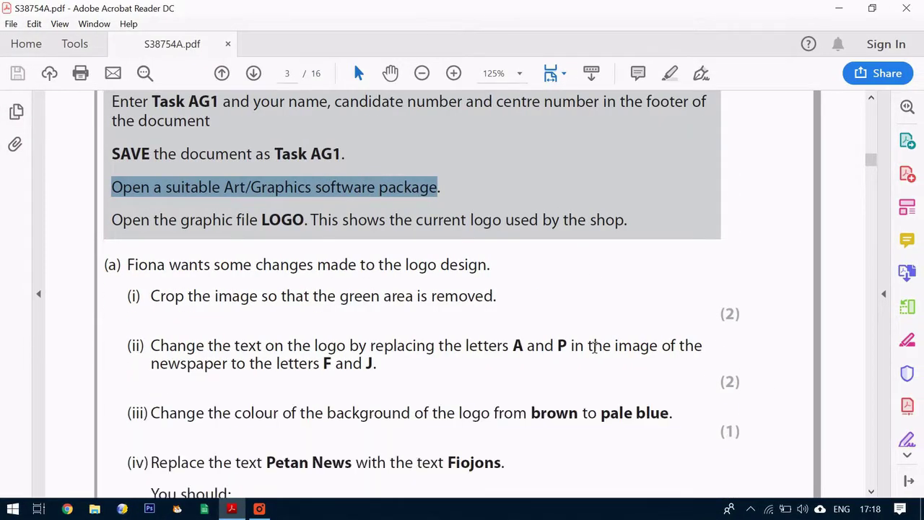
{"action": "scroll", "coordinate": [594, 346], "scroll_direction": "down", "scroll_amount": 4}
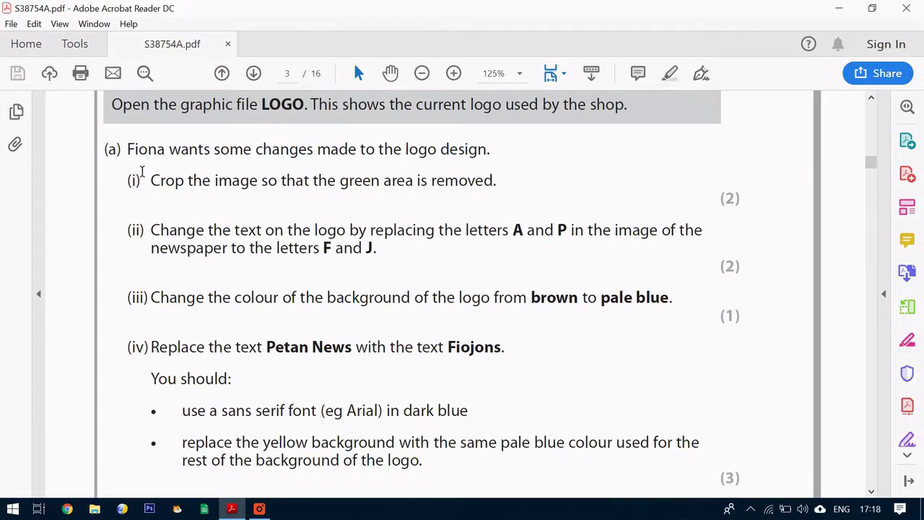
{"action": "left_click_drag", "start_coordinate": [129, 151], "coordinate": [495, 157]}
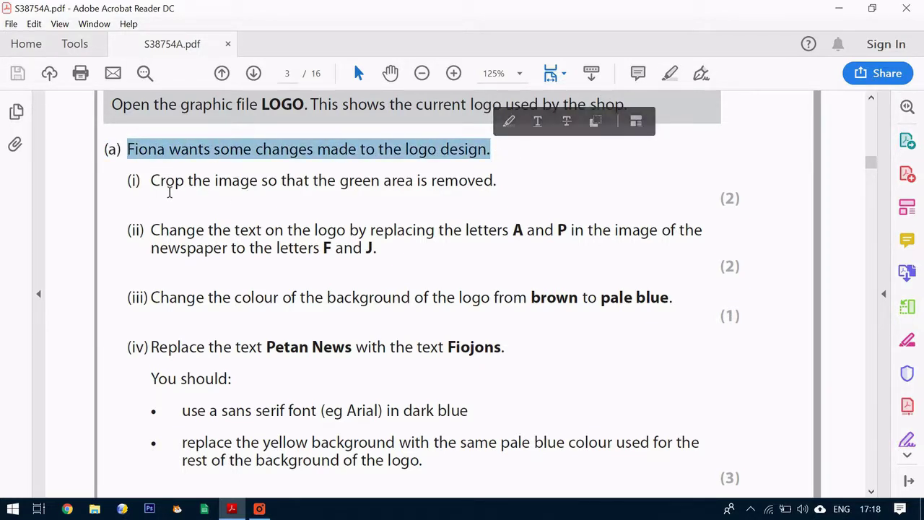
{"action": "left_click_drag", "start_coordinate": [151, 180], "coordinate": [501, 188]}
{"action": "key", "text": "alt+Tab"}
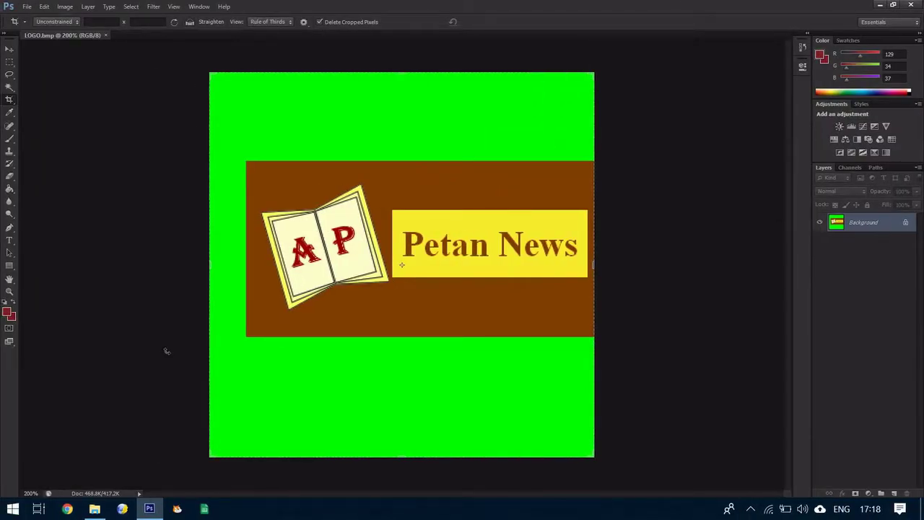
{"action": "key", "text": "ctrl+plus"}
{"action": "key", "text": "ctrl+plus"}
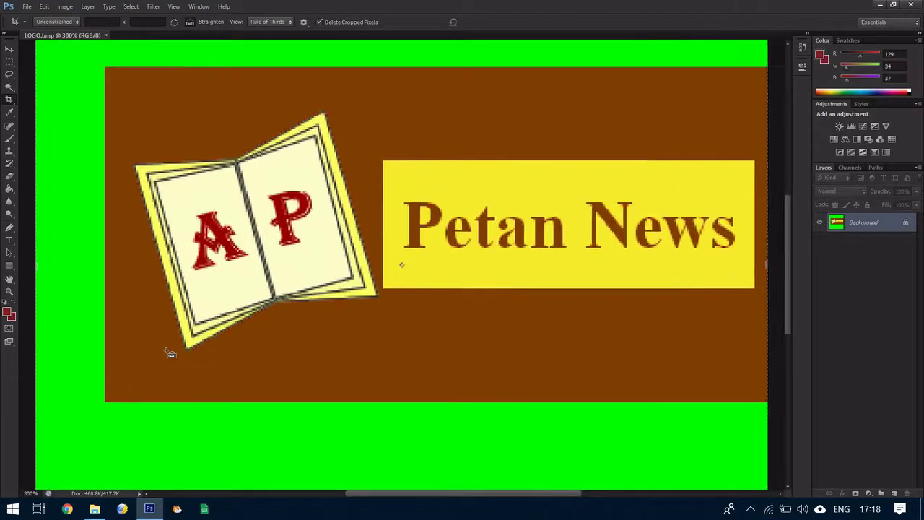
{"action": "key", "text": "ctrl+minus"}
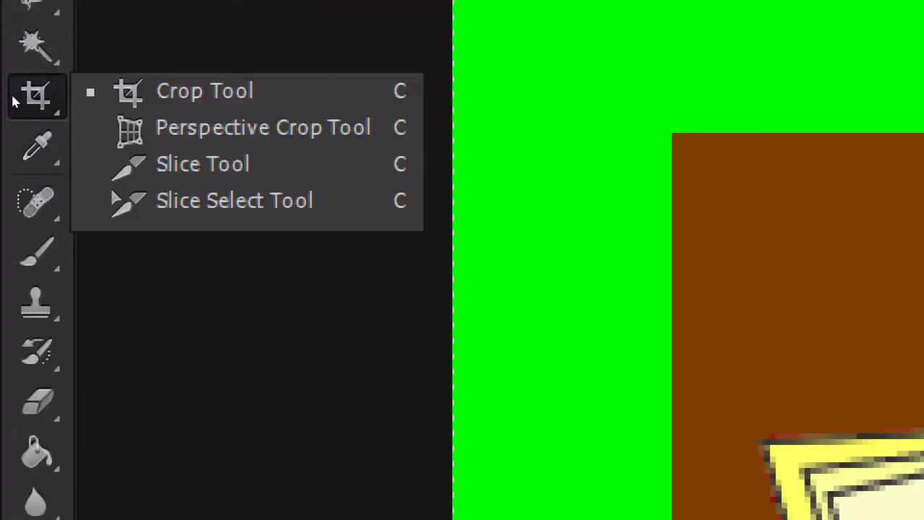
{"action": "key", "text": "shift+c"}
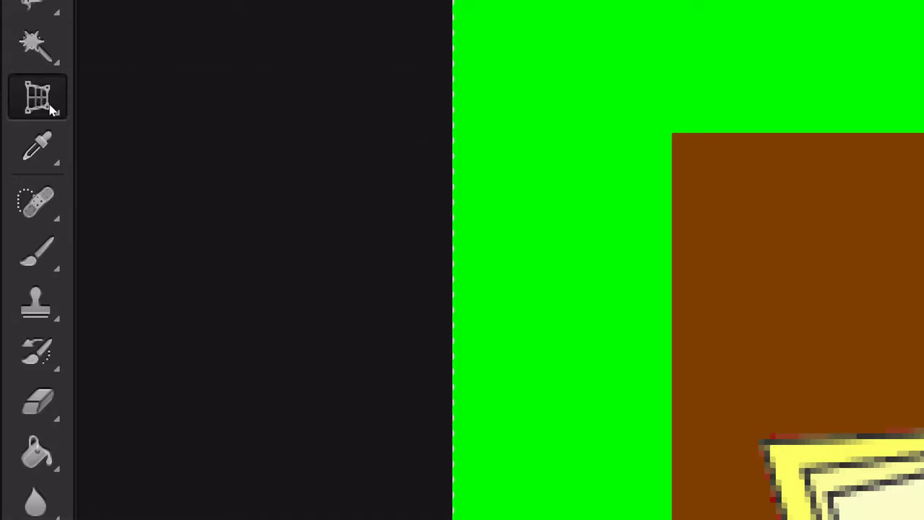
{"action": "left_click", "coordinate": [11, 100]}
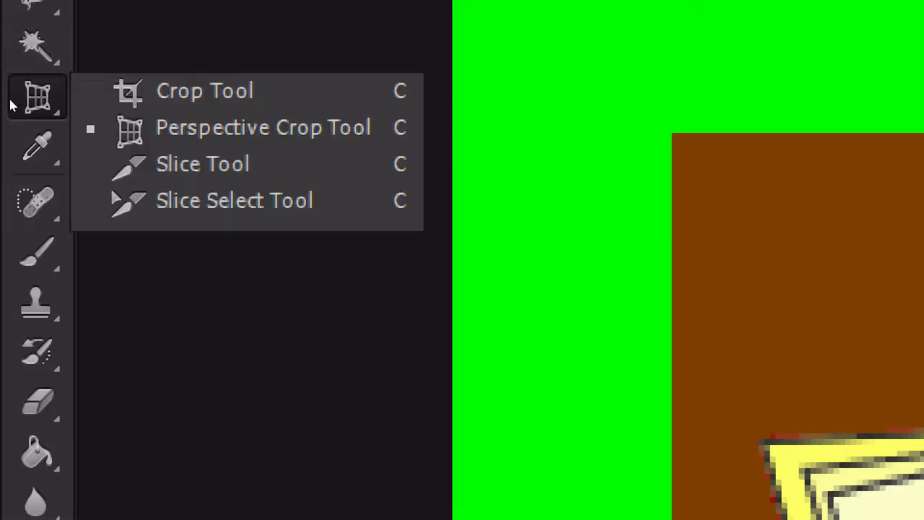
{"action": "left_click", "coordinate": [67, 100]}
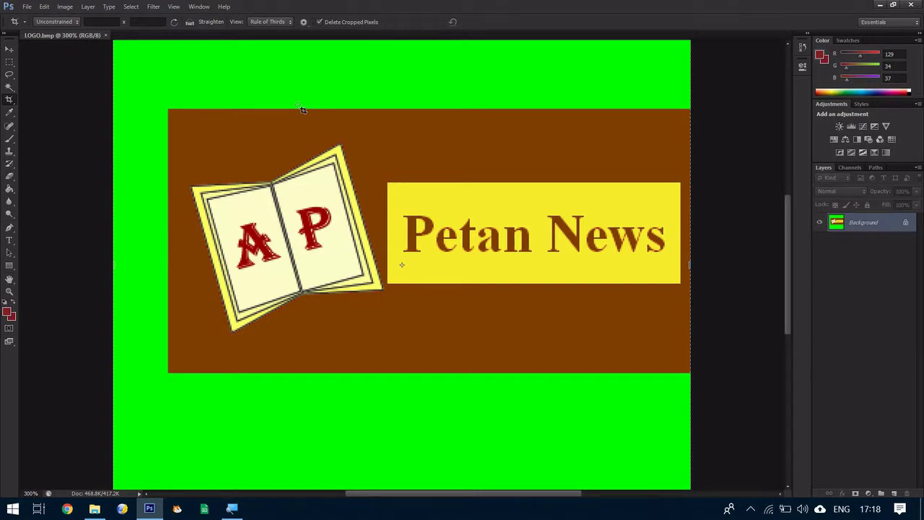
{"action": "key", "text": "ctrl+minus"}
{"action": "key", "text": "ctrl+minus"}
{"action": "key", "text": "ctrl+minus"}
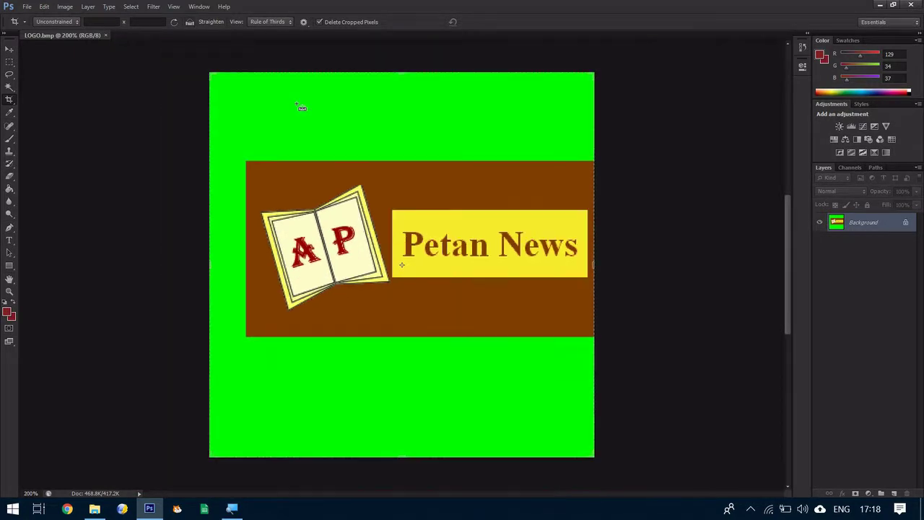
{"action": "key", "text": "ctrl+plus"}
{"action": "key", "text": "ctrl+plus"}
{"action": "key", "text": "ctrl+plus"}
{"action": "key", "text": "ctrl+minus"}
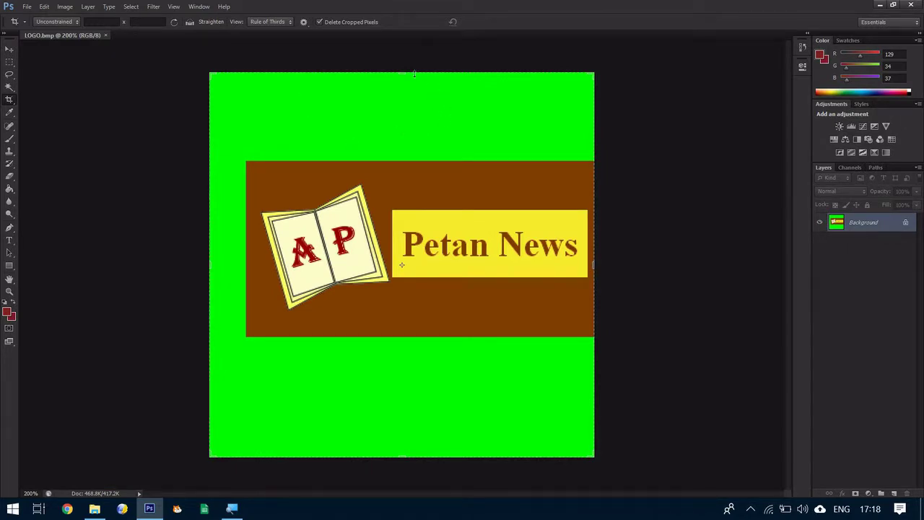
- Crop away the top, left and bottom green strips so only the brown banner remains
{"action": "left_click_drag", "start_coordinate": [409, 75], "coordinate": [409, 113]}
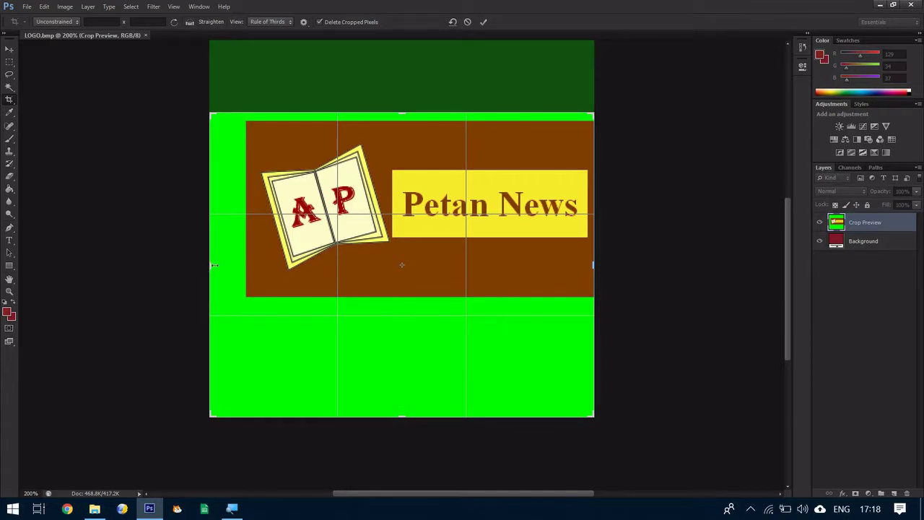
{"action": "left_click_drag", "start_coordinate": [215, 265], "coordinate": [229, 261]}
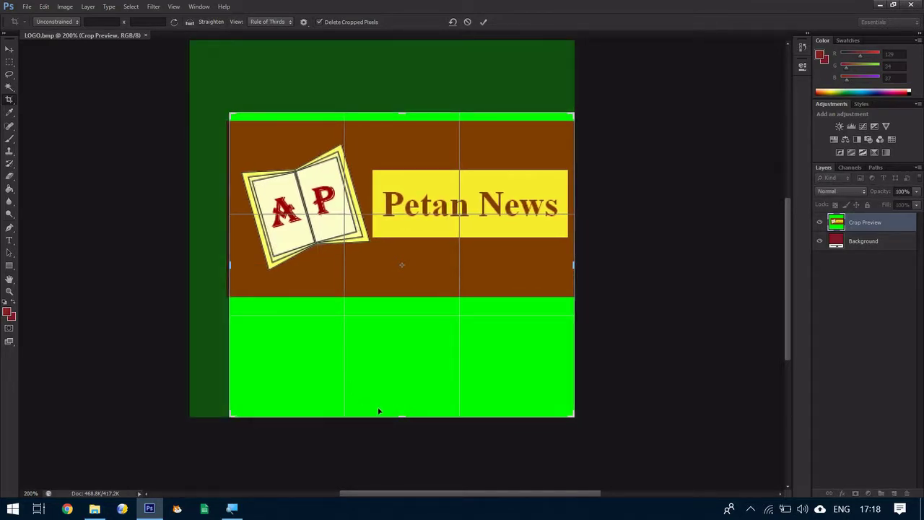
{"action": "left_click_drag", "start_coordinate": [400, 420], "coordinate": [394, 359]}
{"action": "key", "text": "ctrl+plus"}
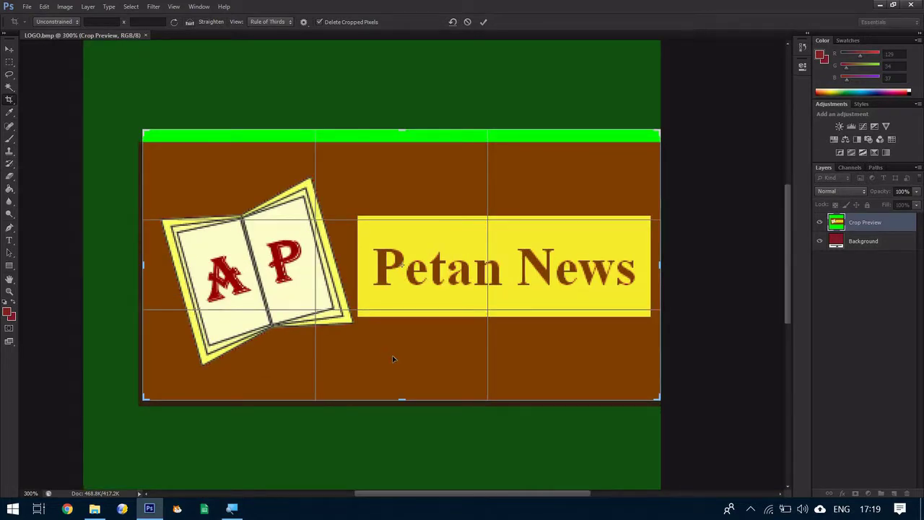
{"action": "left_click_drag", "start_coordinate": [405, 134], "coordinate": [406, 142]}
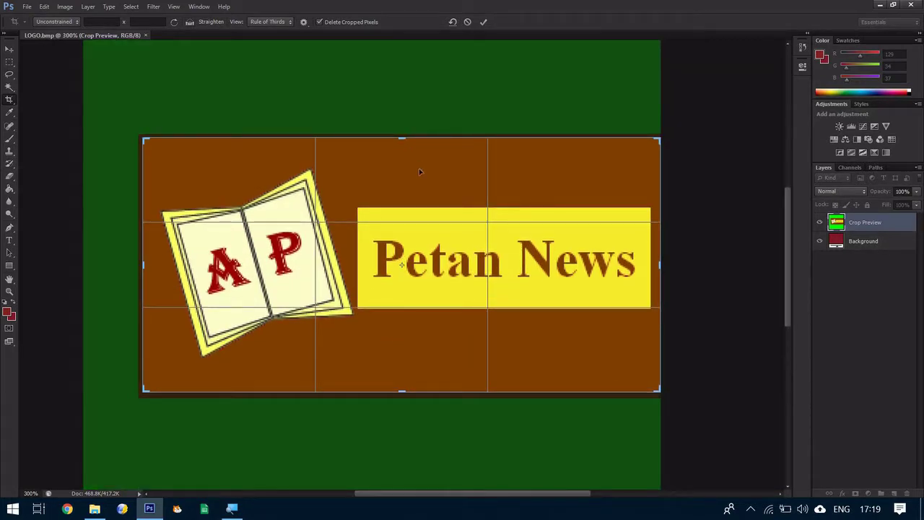
{"action": "key", "text": "Return"}
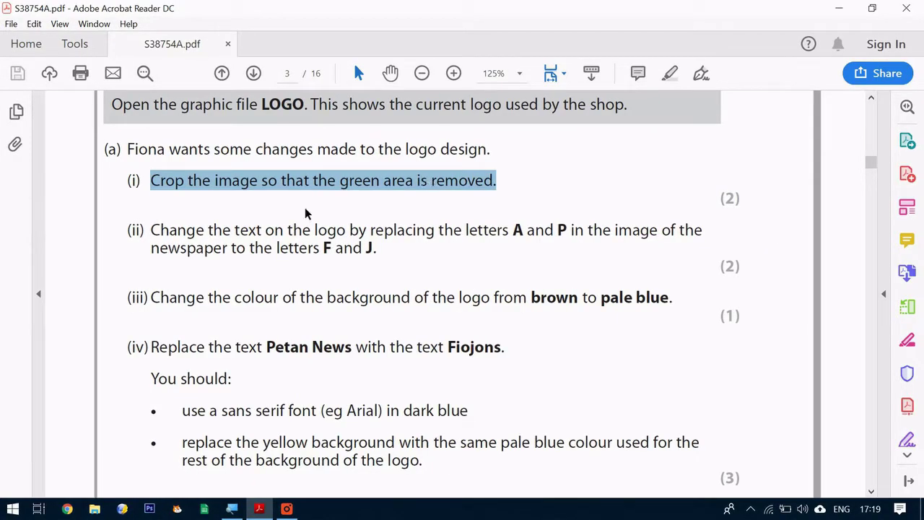
{"action": "left_click_drag", "start_coordinate": [151, 231], "coordinate": [386, 262]}
{"action": "left_click", "coordinate": [340, 260]}
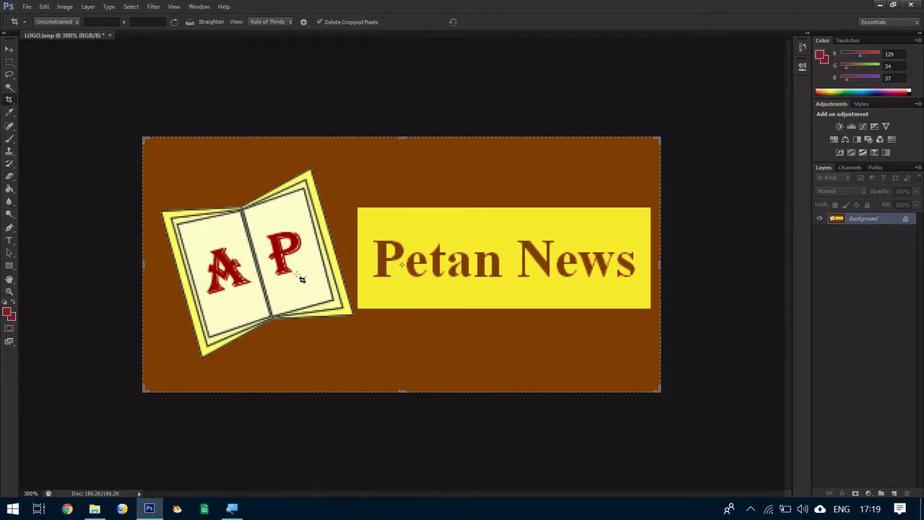
- Select the Brush tool and set its size to 40 px
{"action": "left_click", "coordinate": [10, 140]}
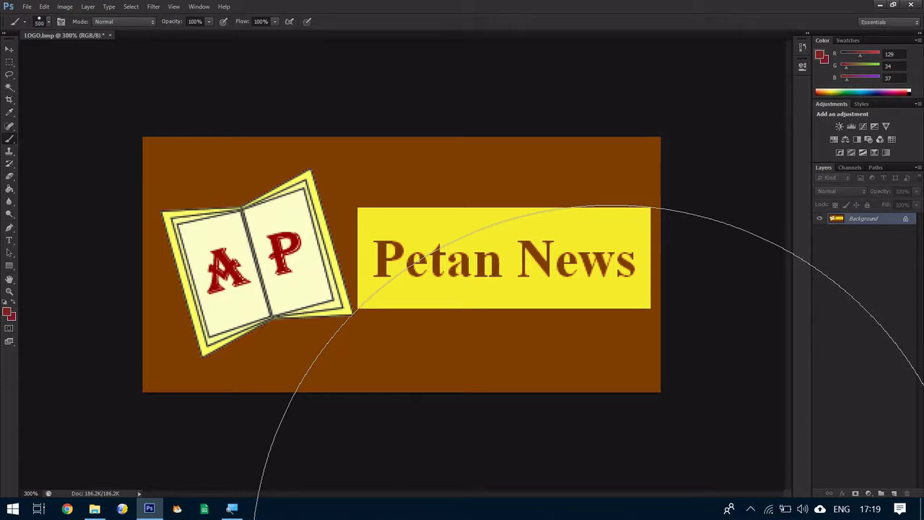
{"action": "key", "text": "bracketleft"}
{"action": "key", "text": "bracketleft"}
{"action": "key", "text": "bracketleft"}
{"action": "key", "text": "bracketleft"}
{"action": "key", "text": "bracketleft"}
{"action": "key", "text": "bracketleft"}
{"action": "key", "text": "bracketleft"}
{"action": "key", "text": "bracketleft"}
{"action": "key", "text": "bracketleft"}
{"action": "key", "text": "bracketleft"}
{"action": "key", "text": "bracketleft"}
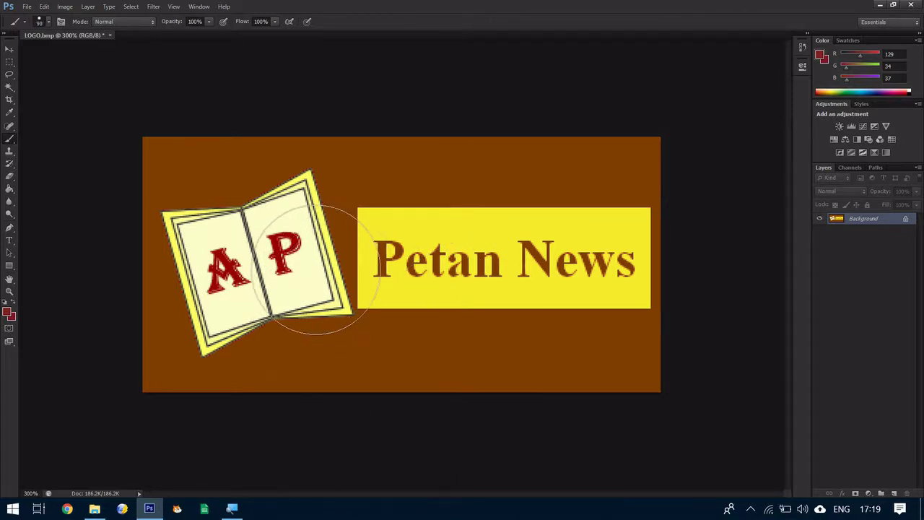
{"action": "key", "text": "bracketright"}
{"action": "key", "text": "bracketright"}
{"action": "key", "text": "bracketright"}
{"action": "key", "text": "bracketright"}
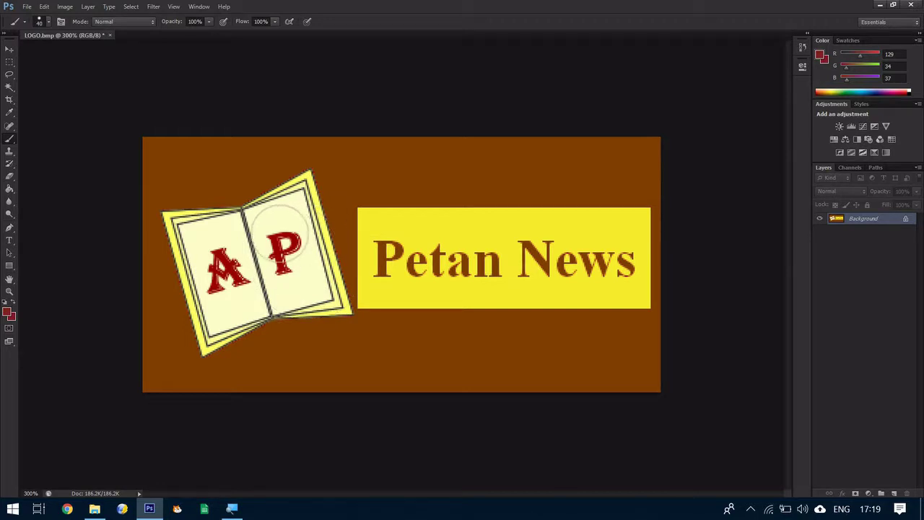
{"action": "key", "text": "bracketright"}
{"action": "key", "text": "bracketright"}
{"action": "key", "text": "bracketleft"}
{"action": "key", "text": "bracketleft"}
{"action": "key", "text": "bracketleft"}
{"action": "key", "text": "bracketleft"}
{"action": "key", "text": "bracketleft"}
{"action": "key", "text": "bracketleft"}
{"action": "key", "text": "bracketleft"}
{"action": "key", "text": "bracketleft"}
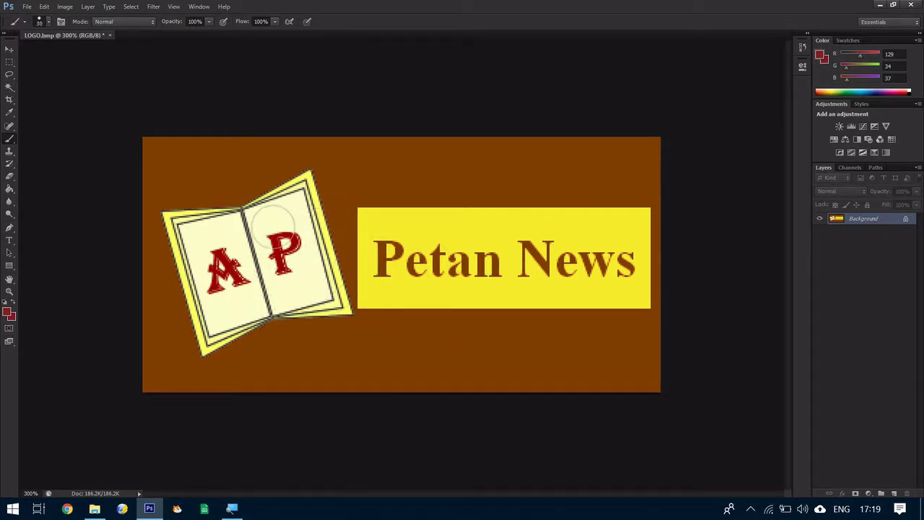
- Sample the book page's cream as the foreground colour
{"action": "left_click", "coordinate": [8, 314]}
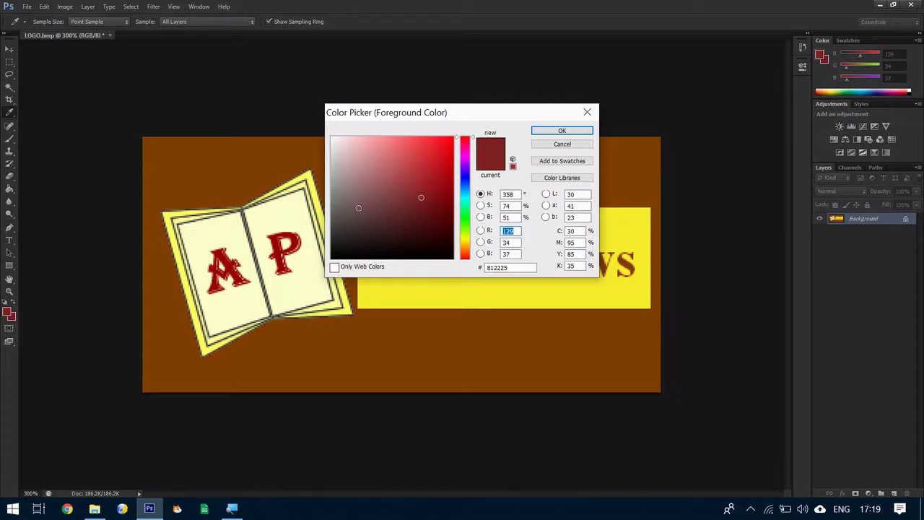
{"action": "left_click_drag", "start_coordinate": [360, 184], "coordinate": [354, 151]}
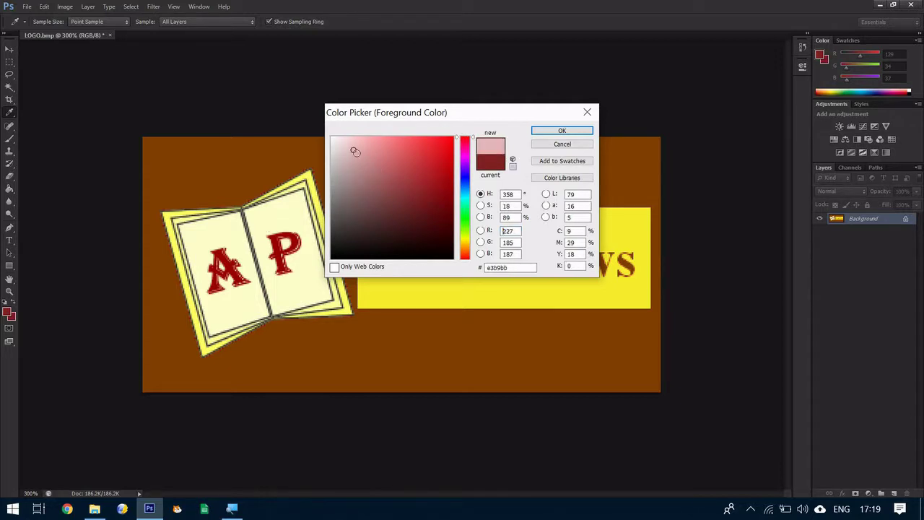
{"action": "left_click", "coordinate": [288, 222]}
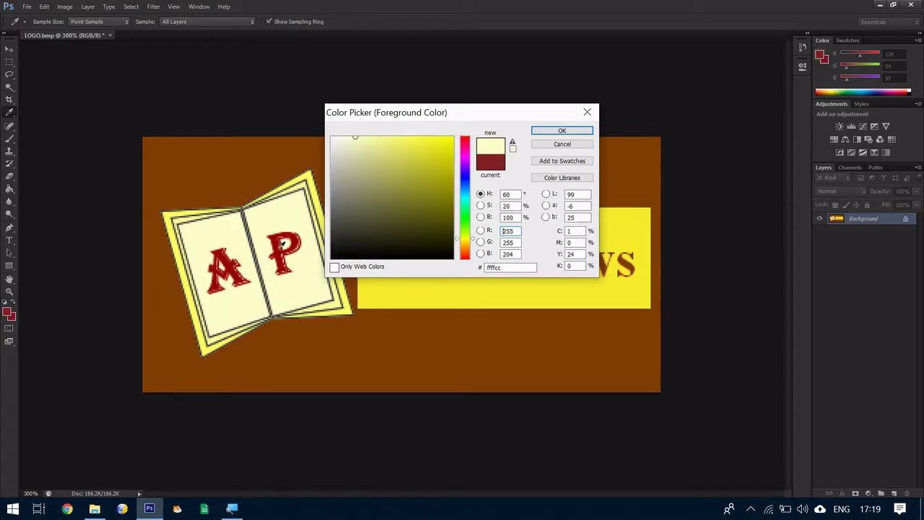
{"action": "left_click", "coordinate": [282, 244]}
{"action": "left_click", "coordinate": [257, 163]}
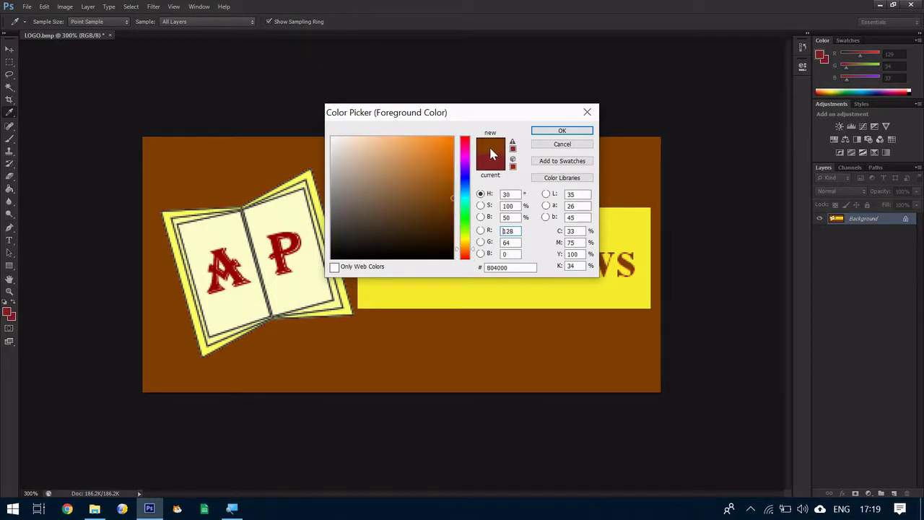
{"action": "left_click", "coordinate": [281, 243]}
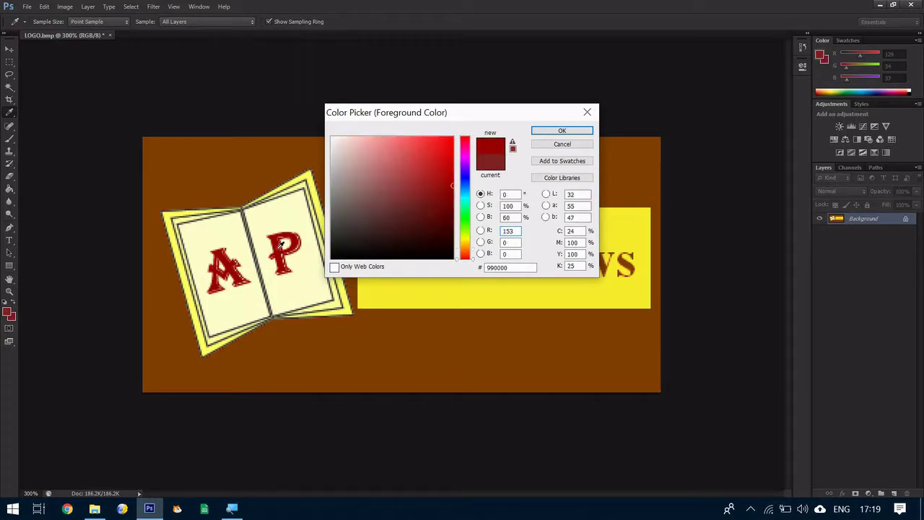
{"action": "left_click", "coordinate": [276, 230]}
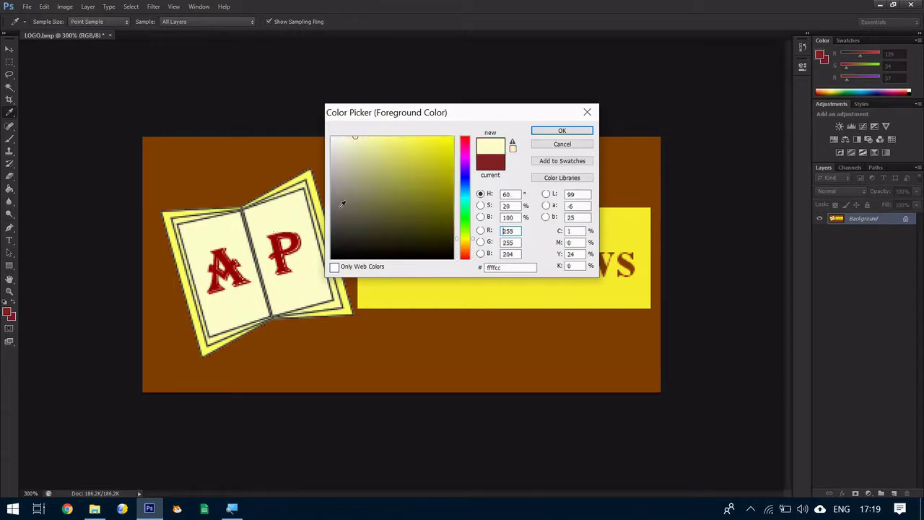
{"action": "left_click", "coordinate": [540, 132]}
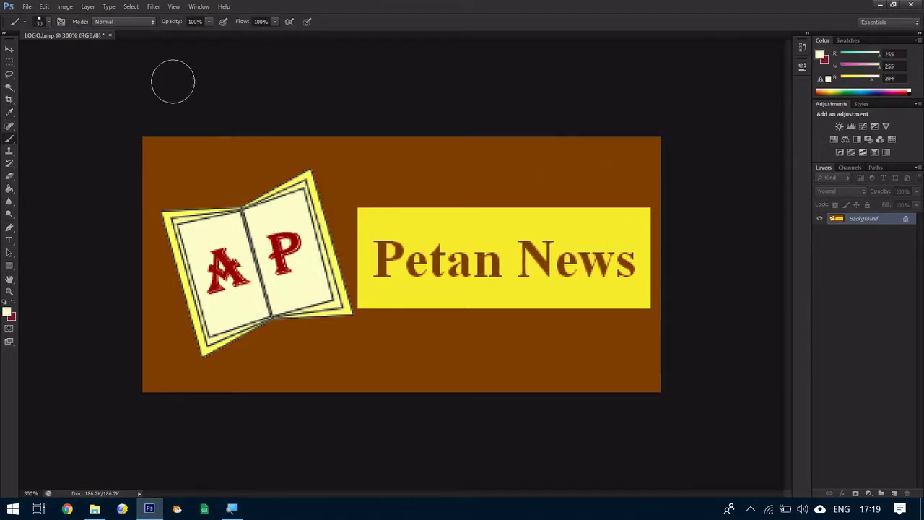
- With a soft Normal-mode brush tip, paint cream over the red P and A
{"action": "left_click", "coordinate": [115, 22]}
{"action": "left_click", "coordinate": [130, 32]}
{"action": "left_click", "coordinate": [48, 22]}
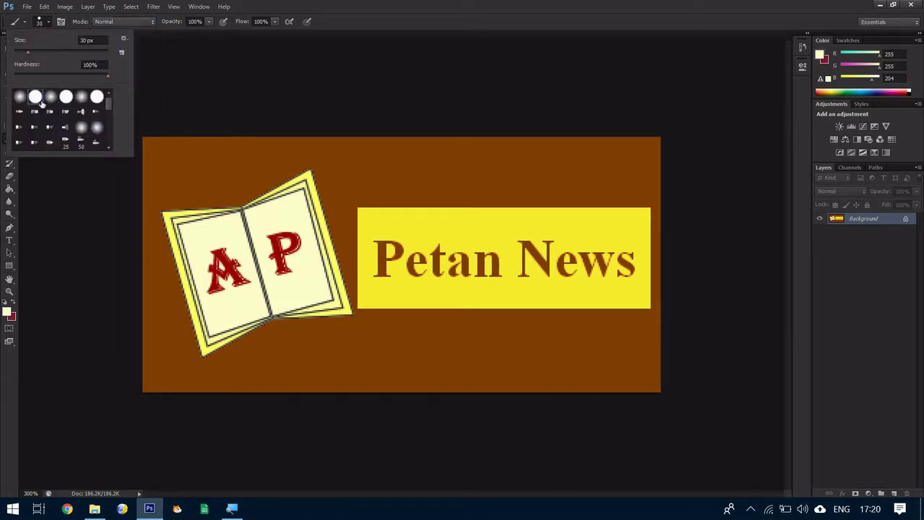
{"action": "left_click", "coordinate": [50, 96]}
{"action": "mouse_move", "coordinate": [289, 258]}
{"action": "left_mouse_down"}
{"action": "mouse_move", "coordinate": [301, 280]}
{"action": "mouse_move", "coordinate": [292, 253]}
{"action": "left_mouse_up"}
{"action": "left_click", "coordinate": [48, 22]}
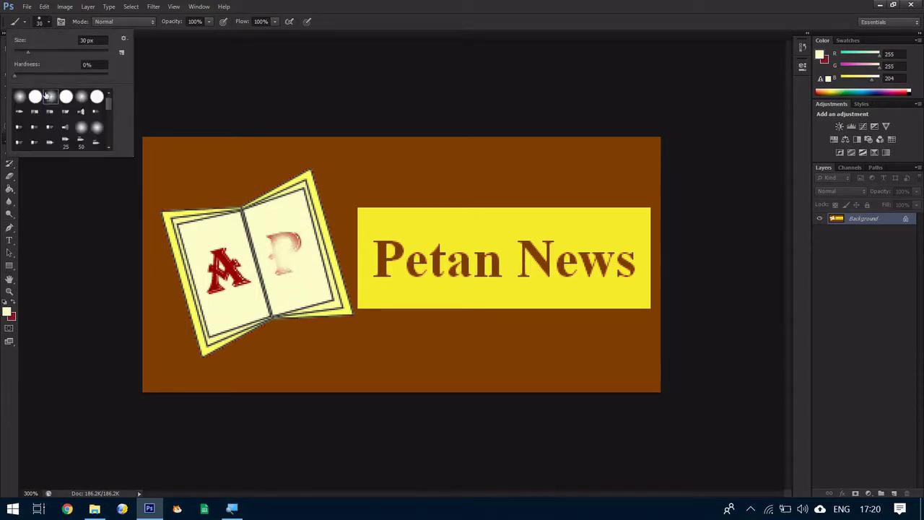
{"action": "left_click_drag", "start_coordinate": [249, 293], "coordinate": [216, 263]}
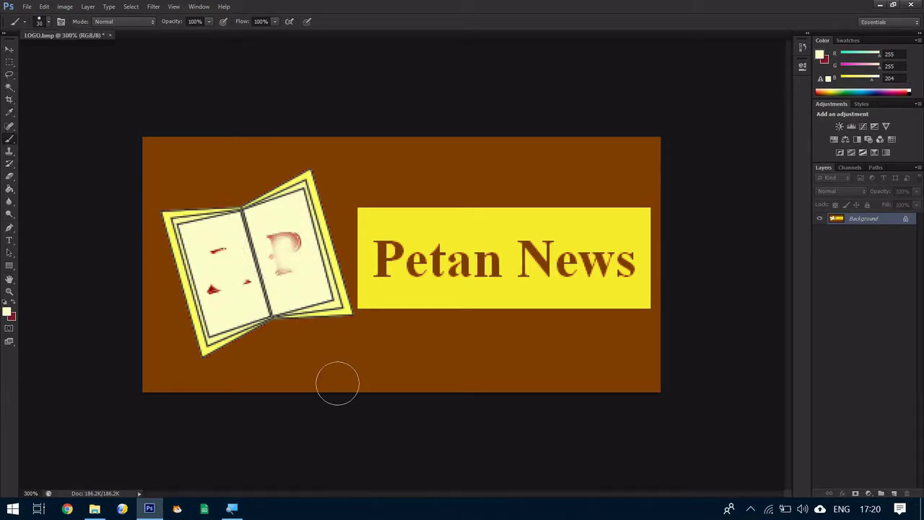
{"action": "mouse_move", "coordinate": [267, 306]}
{"action": "left_mouse_down"}
{"action": "mouse_move", "coordinate": [298, 291]}
{"action": "mouse_move", "coordinate": [242, 282]}
{"action": "mouse_move", "coordinate": [242, 302]}
{"action": "mouse_move", "coordinate": [252, 304]}
{"action": "mouse_move", "coordinate": [293, 283]}
{"action": "mouse_move", "coordinate": [304, 264]}
{"action": "mouse_move", "coordinate": [310, 296]}
{"action": "left_mouse_up"}
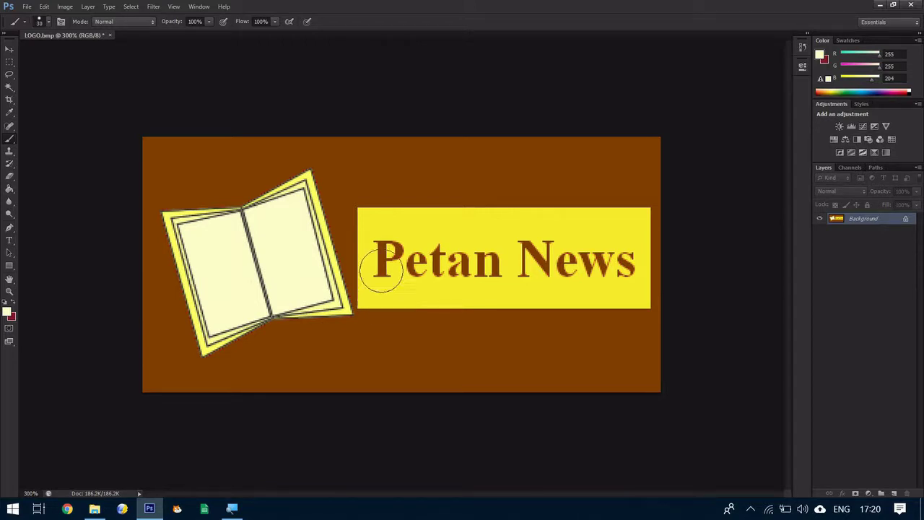
- Type a black letter F on the book's left page
{"action": "left_click", "coordinate": [10, 240]}
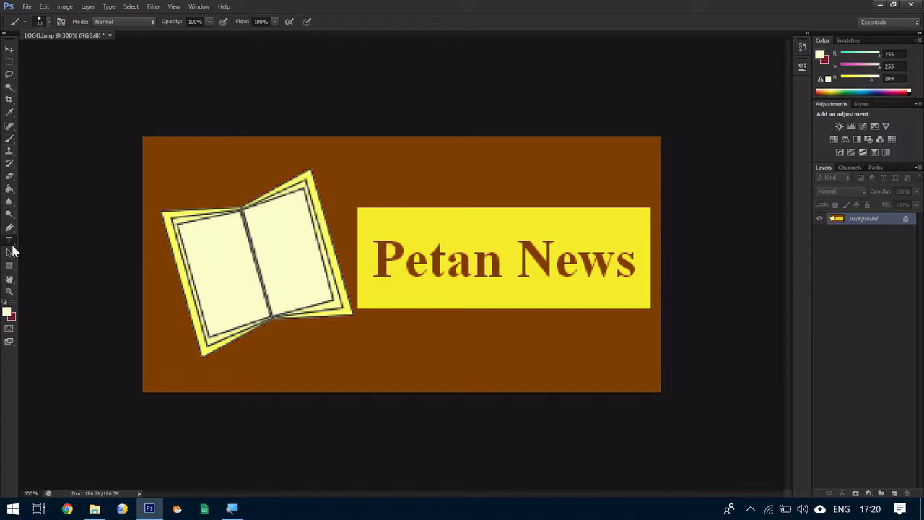
{"action": "left_click", "coordinate": [203, 269]}
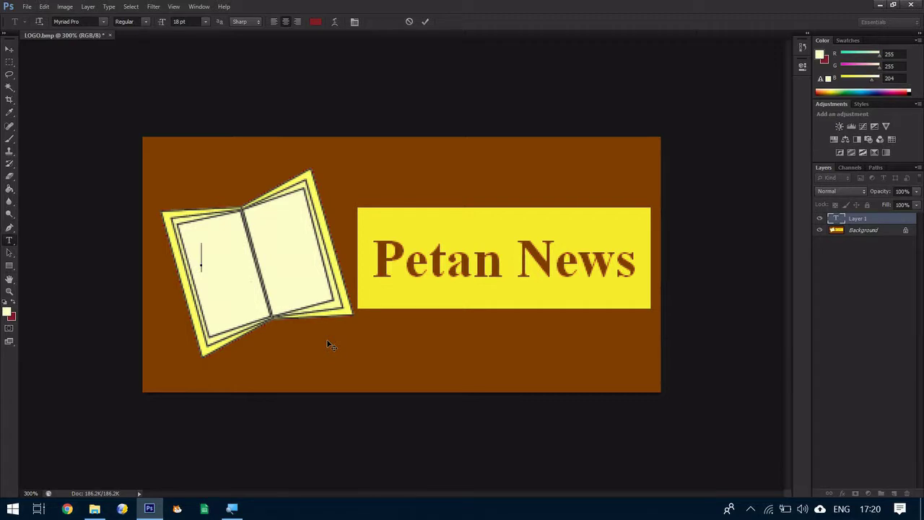
{"action": "type", "text": "F"}
{"action": "double_click", "coordinate": [205, 260]}
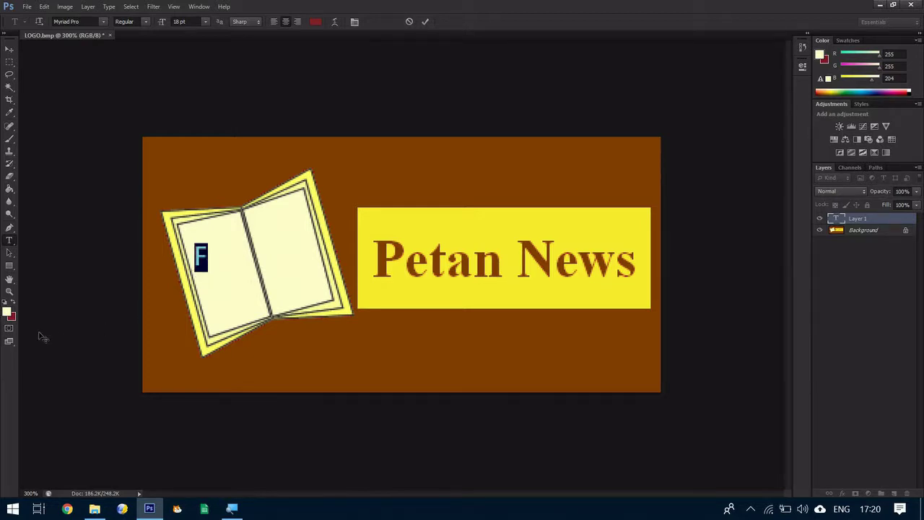
{"action": "left_click", "coordinate": [8, 312]}
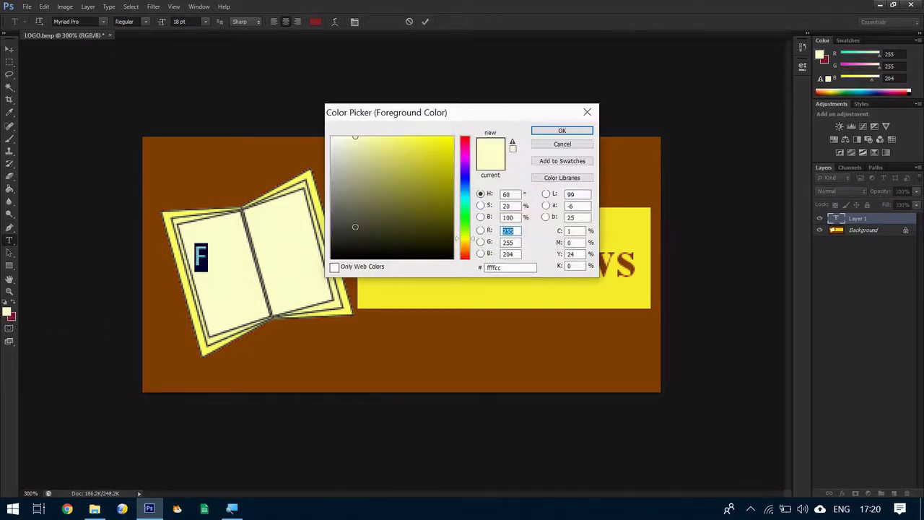
{"action": "left_click", "coordinate": [273, 271]}
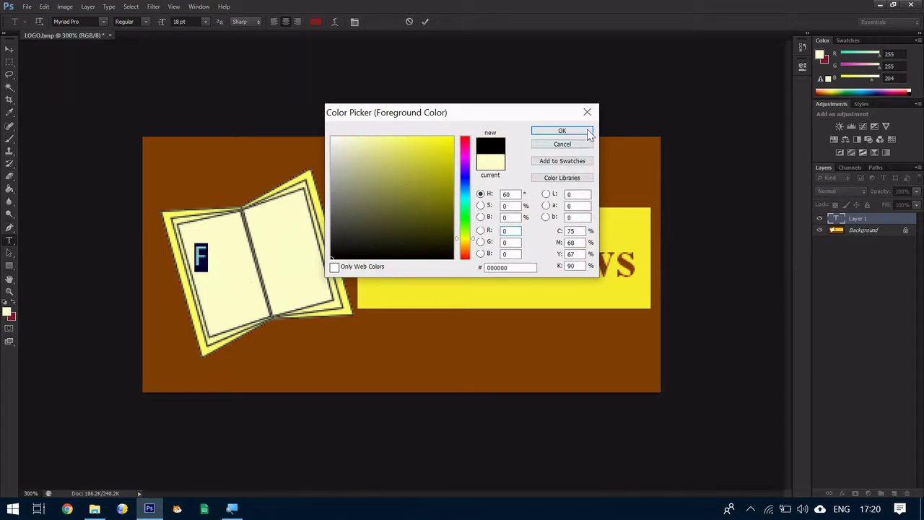
{"action": "left_click", "coordinate": [562, 130]}
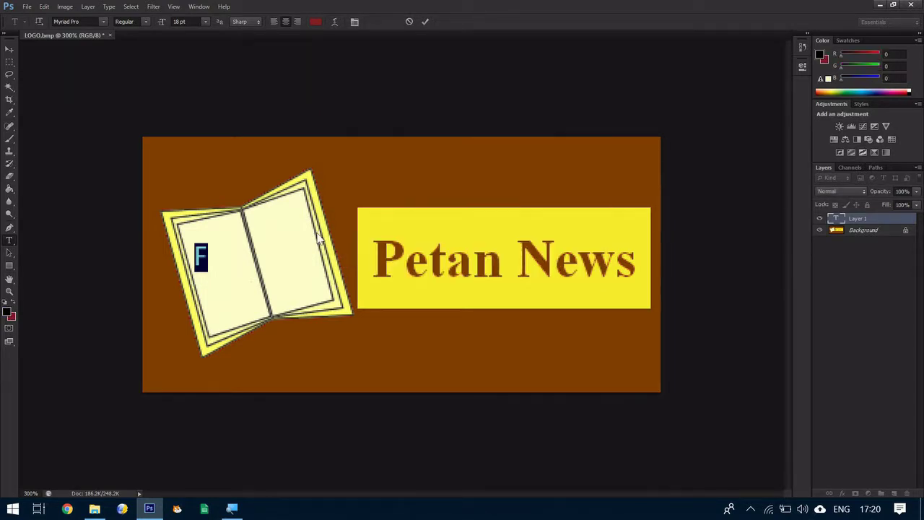
{"action": "left_click", "coordinate": [9, 61]}
- Reselect the F text for editing, discarding an accidental empty text layer
{"action": "left_click", "coordinate": [10, 240]}
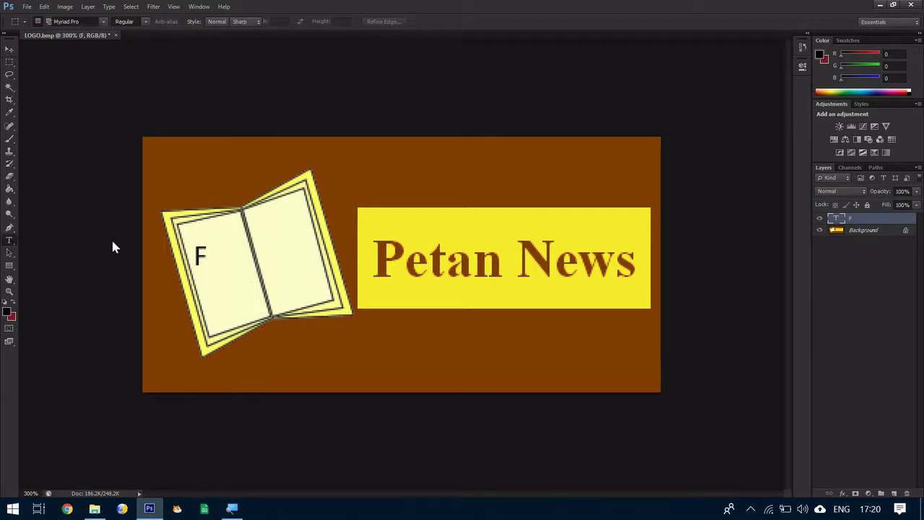
{"action": "left_click", "coordinate": [205, 265]}
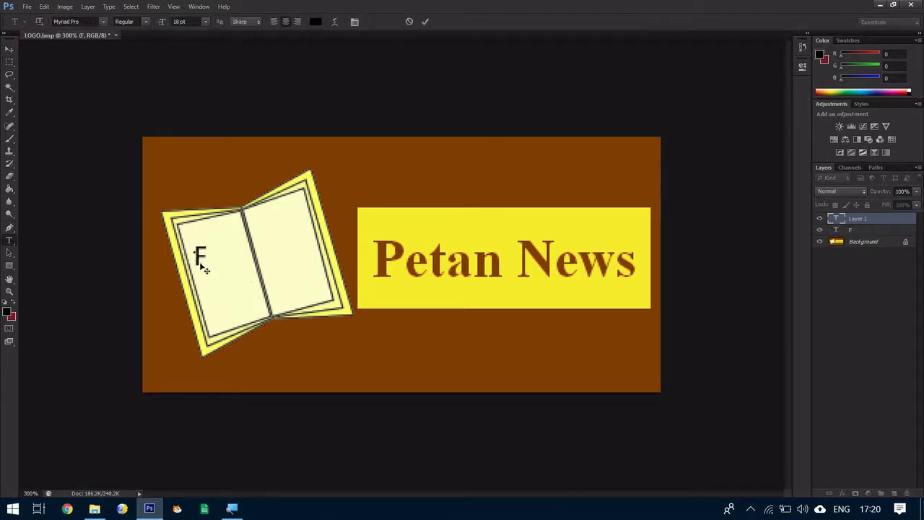
{"action": "key", "text": "Escape"}
{"action": "double_click", "coordinate": [203, 267]}
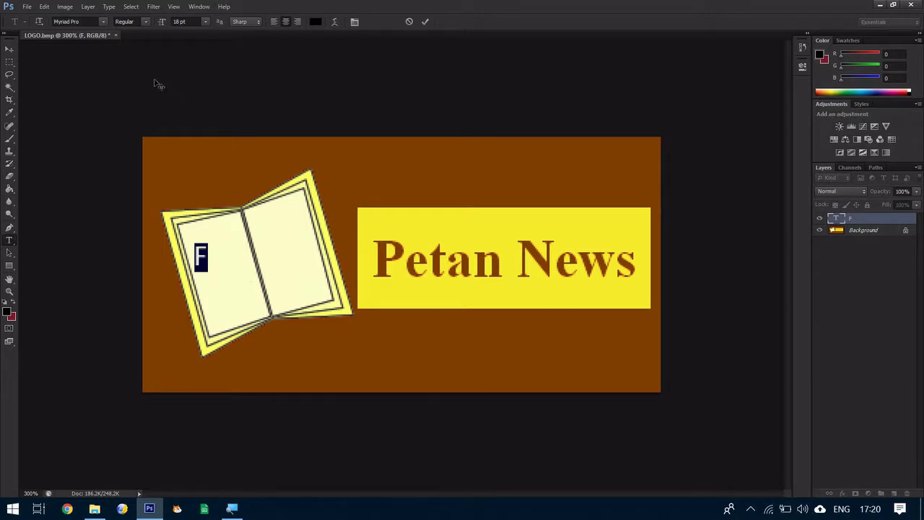
- Resize the F to 60 pt and drag it lower on the left page
{"action": "left_click", "coordinate": [205, 21]}
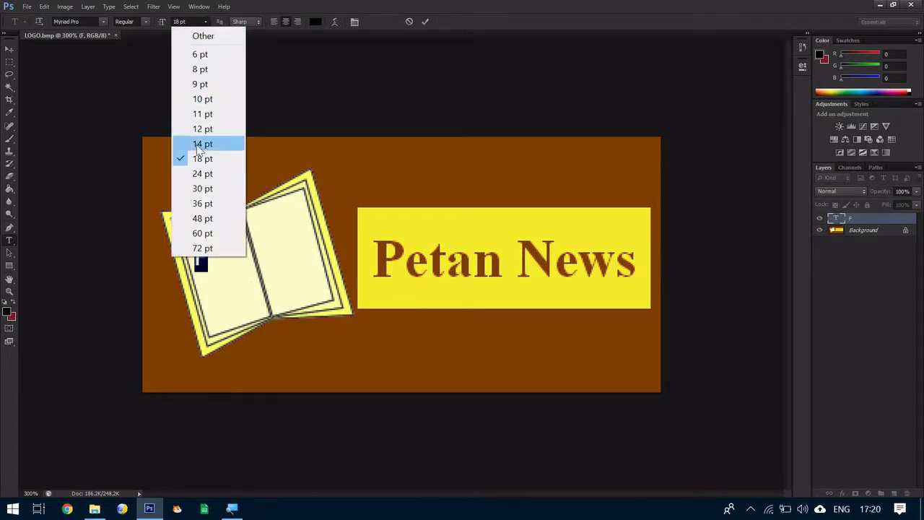
{"action": "left_click", "coordinate": [206, 216]}
{"action": "left_click", "coordinate": [205, 21]}
{"action": "left_click", "coordinate": [205, 231]}
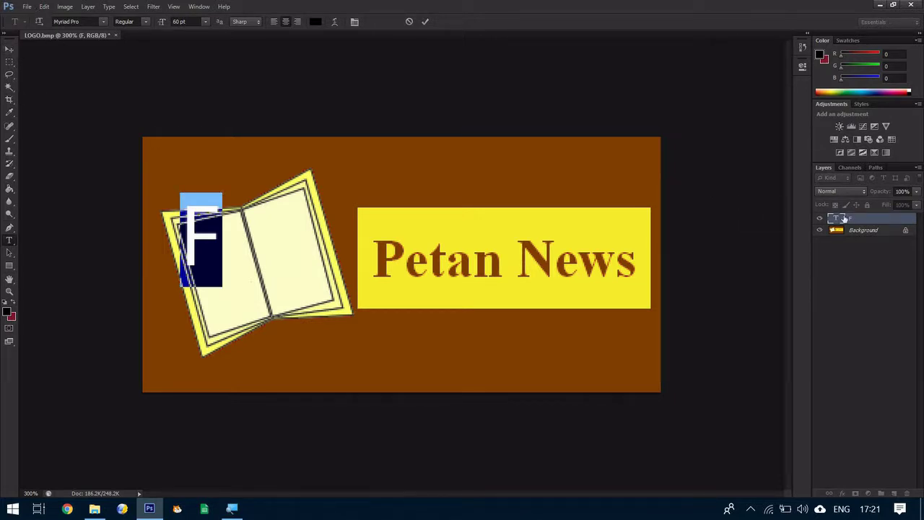
{"action": "left_click", "coordinate": [9, 49]}
{"action": "left_click_drag", "start_coordinate": [251, 236], "coordinate": [275, 268]}
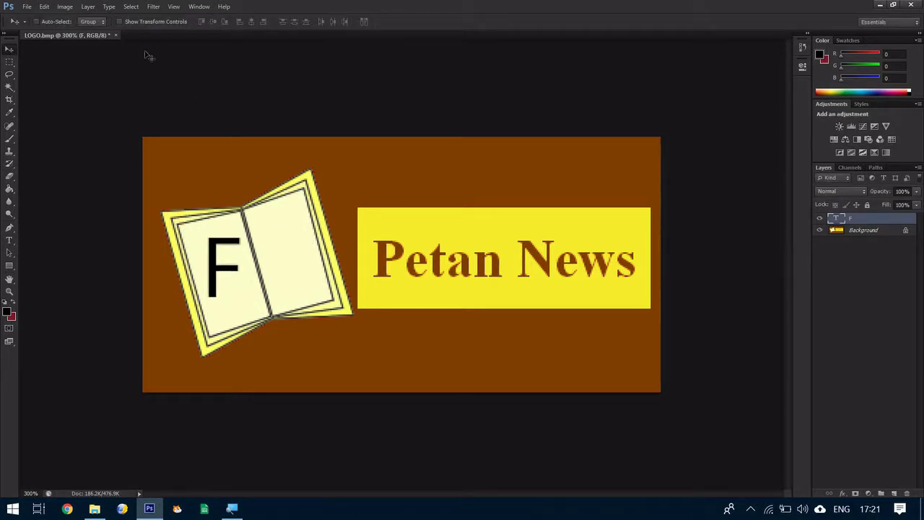
{"action": "left_click", "coordinate": [45, 7]}
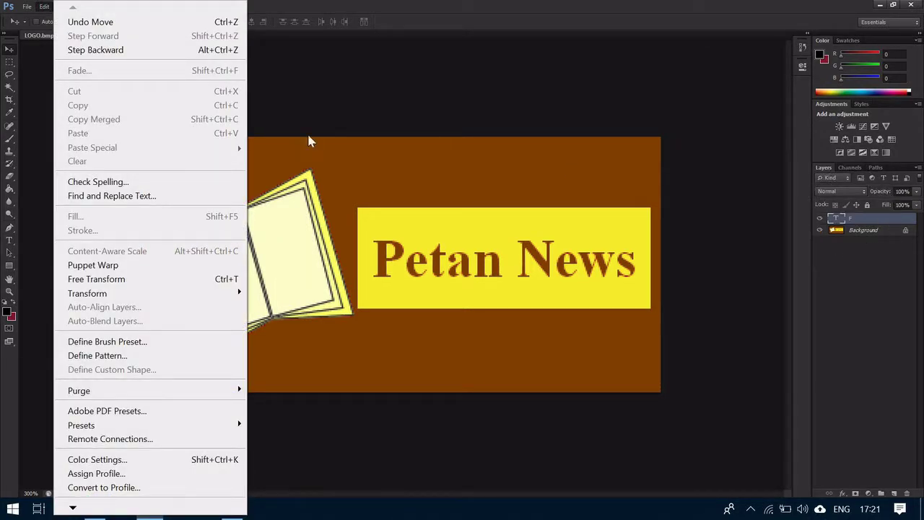
- Rotate the F to match the book's slant and nudge it slightly up and left
{"action": "mouse_move", "coordinate": [214, 296]}
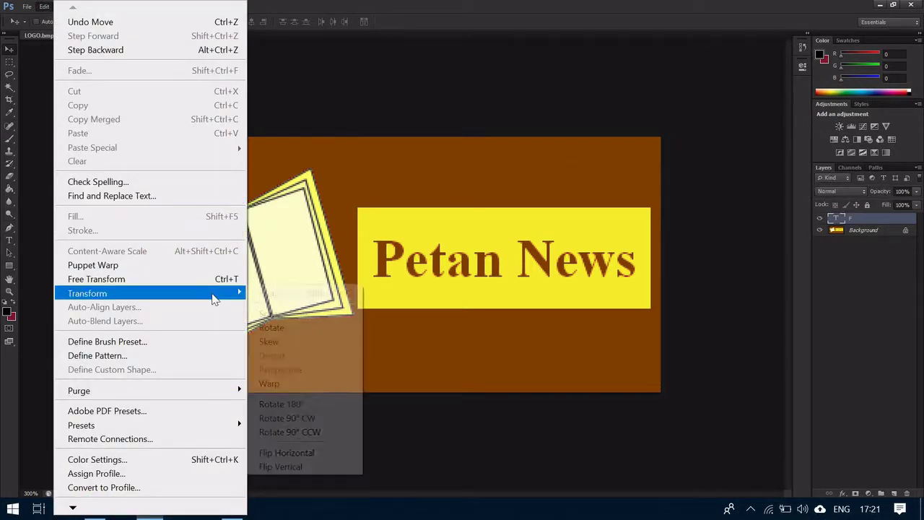
{"action": "left_click", "coordinate": [272, 328]}
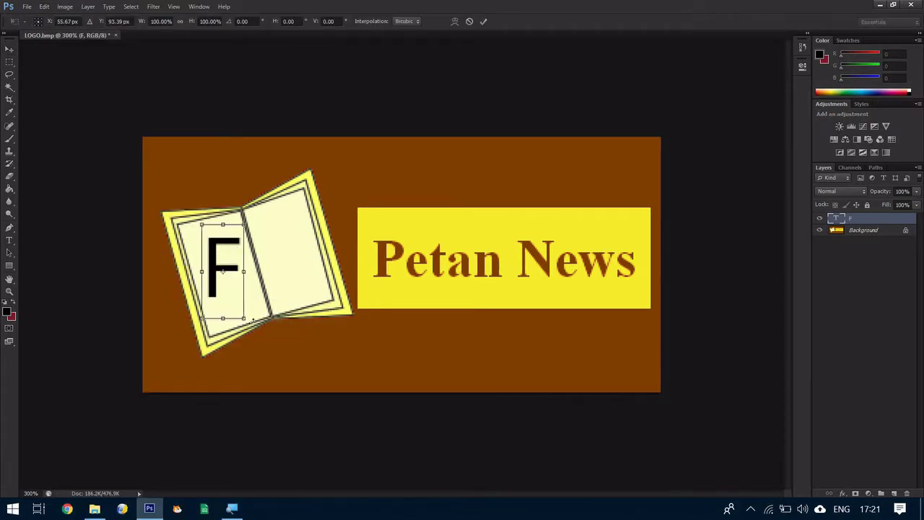
{"action": "left_click_drag", "start_coordinate": [267, 341], "coordinate": [290, 335]}
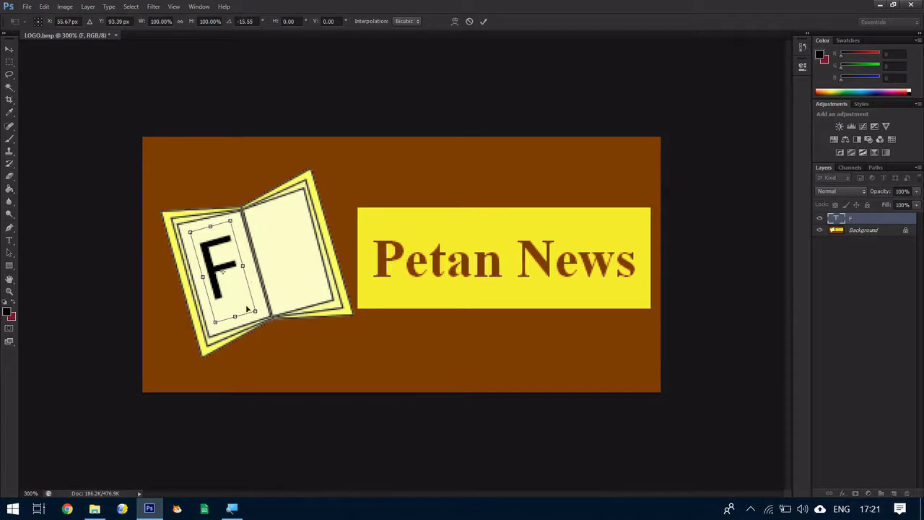
{"action": "left_click_drag", "start_coordinate": [233, 293], "coordinate": [236, 302]}
{"action": "key", "text": "Return"}
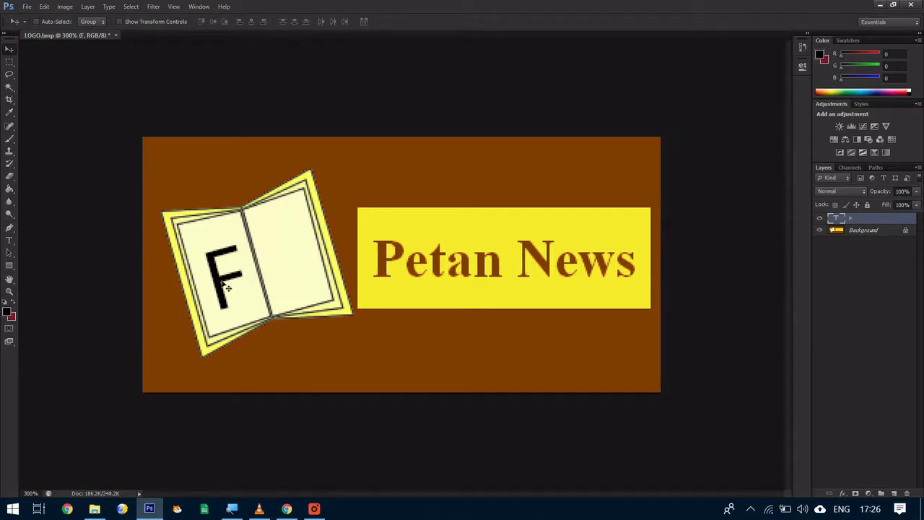
{"action": "left_click_drag", "start_coordinate": [226, 286], "coordinate": [224, 282]}
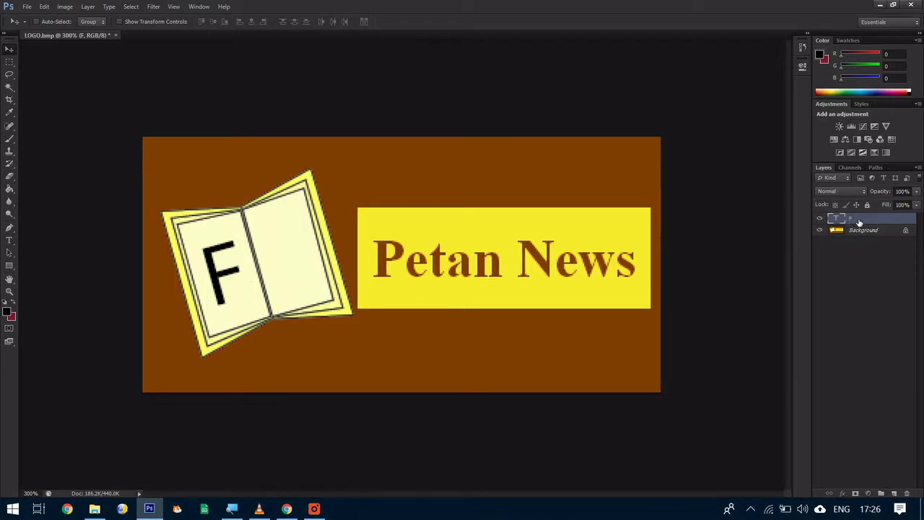
- Duplicate the F layer, move the copy onto the right page and change it to J
{"action": "left_click_drag", "start_coordinate": [858, 223], "coordinate": [893, 493]}
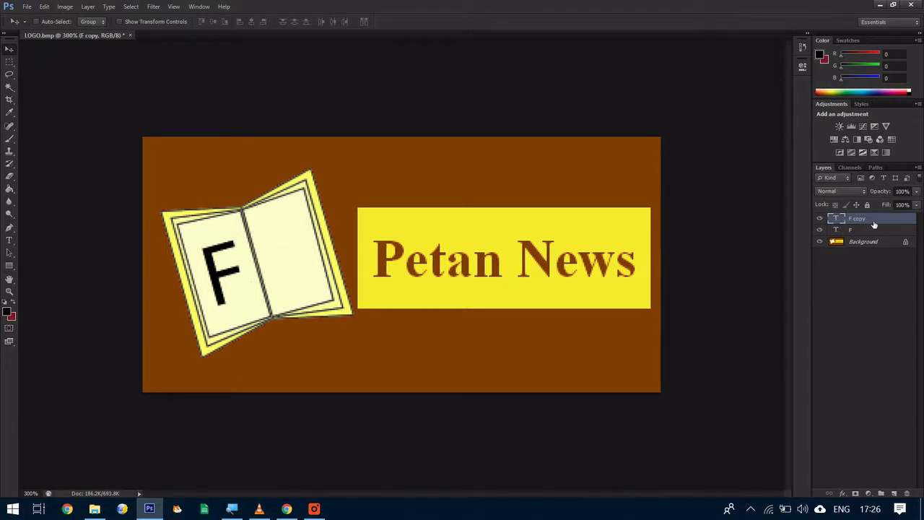
{"action": "left_click_drag", "start_coordinate": [209, 284], "coordinate": [266, 267]}
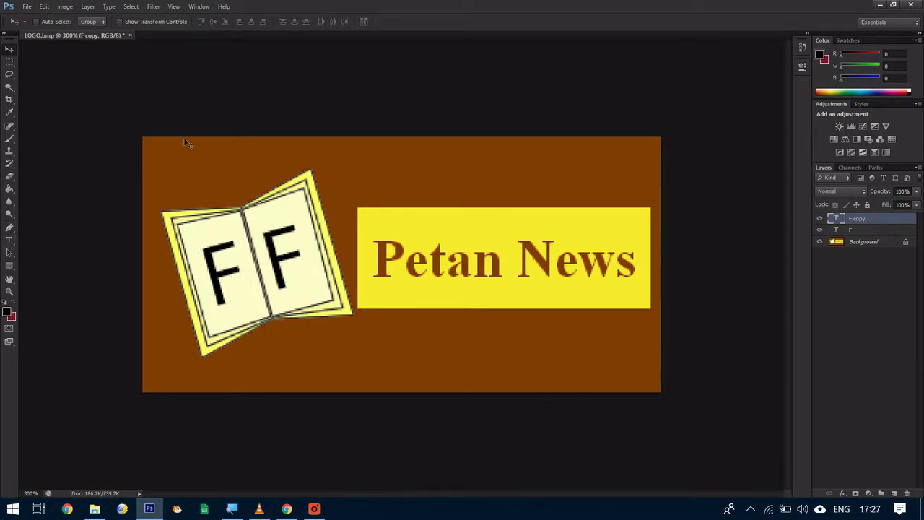
{"action": "left_click", "coordinate": [17, 244]}
{"action": "double_click", "coordinate": [287, 260]}
{"action": "type", "text": "J"}
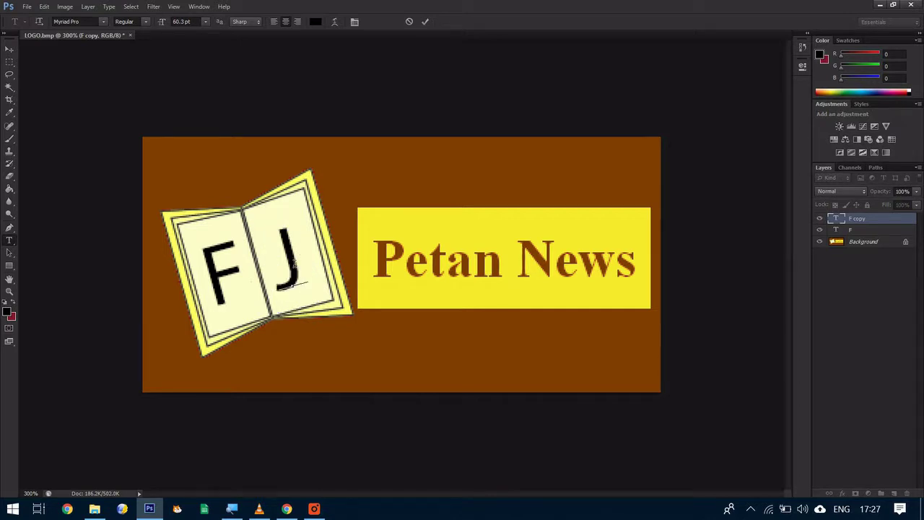
{"action": "left_click", "coordinate": [6, 50]}
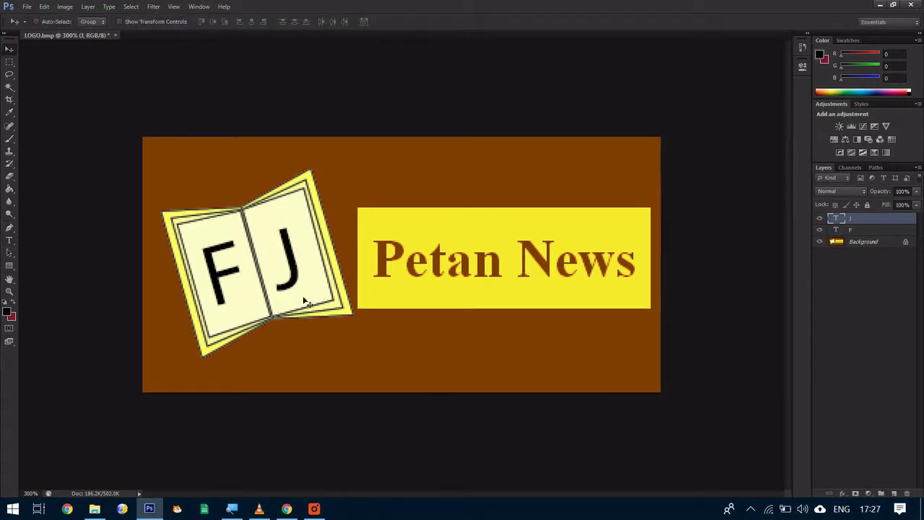
{"action": "left_click_drag", "start_coordinate": [305, 299], "coordinate": [310, 300]}
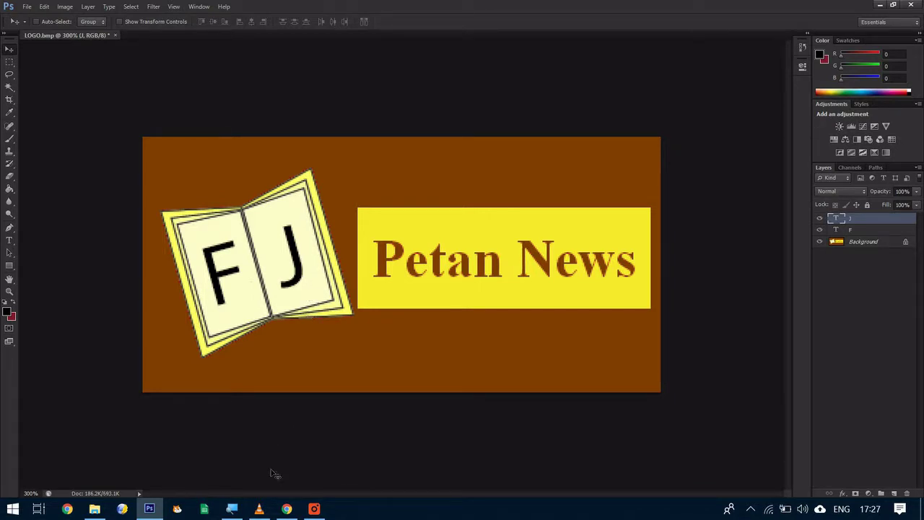
{"action": "left_click", "coordinate": [257, 507]}
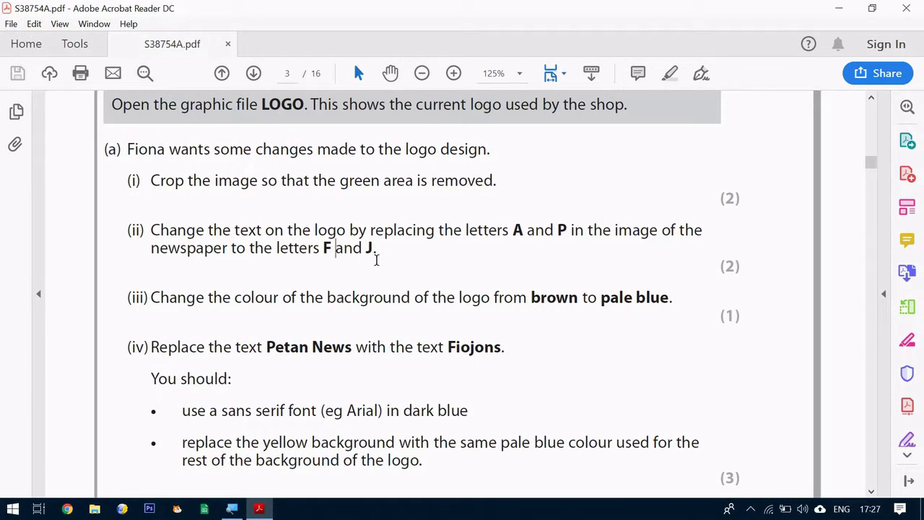
{"action": "mouse_move", "coordinate": [151, 298]}
{"action": "left_mouse_down"}
{"action": "mouse_move", "coordinate": [713, 307]}
{"action": "mouse_move", "coordinate": [674, 310]}
{"action": "left_mouse_up"}
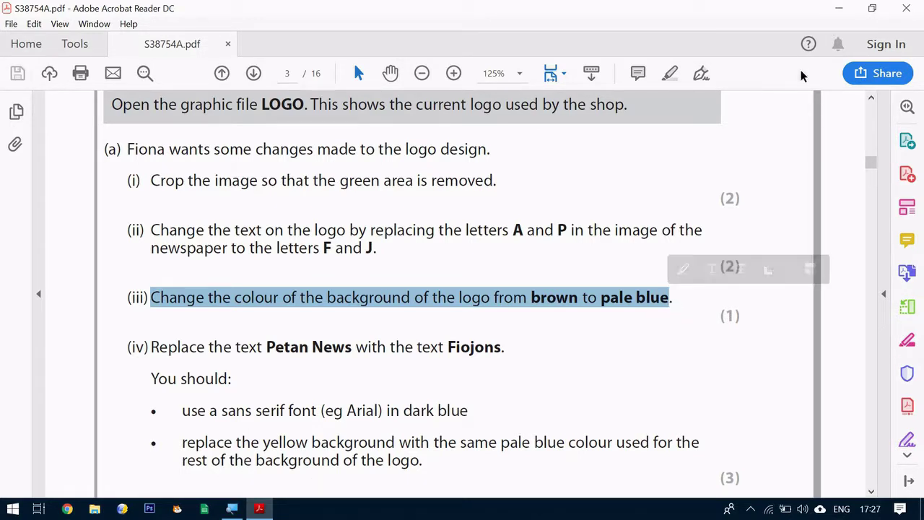
{"action": "key", "text": "alt+Tab"}
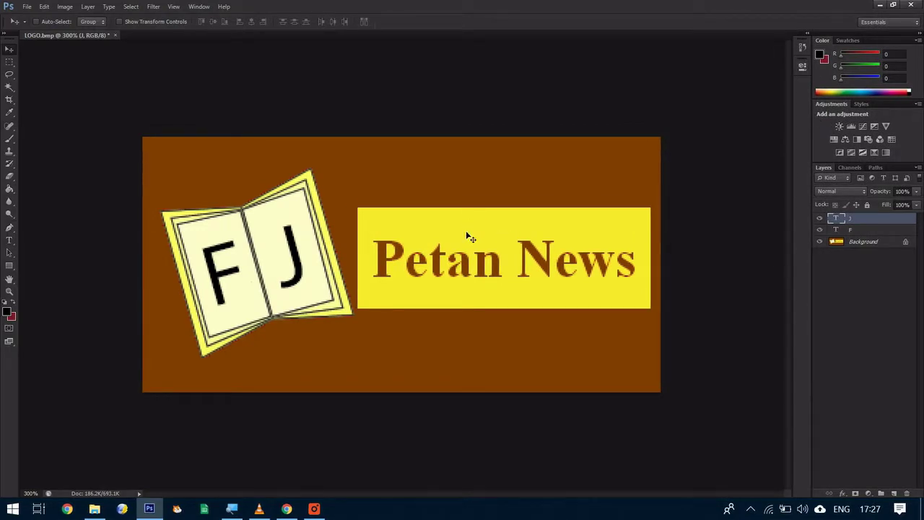
- Use the Magic Wand on the Background layer to select the yellow box behind Petan News
{"action": "left_click", "coordinate": [9, 87]}
{"action": "left_click", "coordinate": [37, 86]}
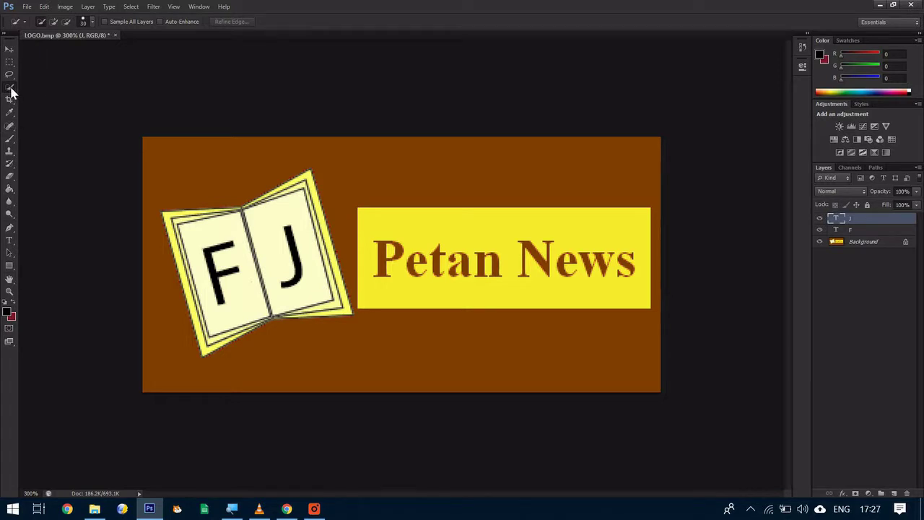
{"action": "left_click", "coordinate": [11, 89]}
{"action": "left_click", "coordinate": [50, 94]}
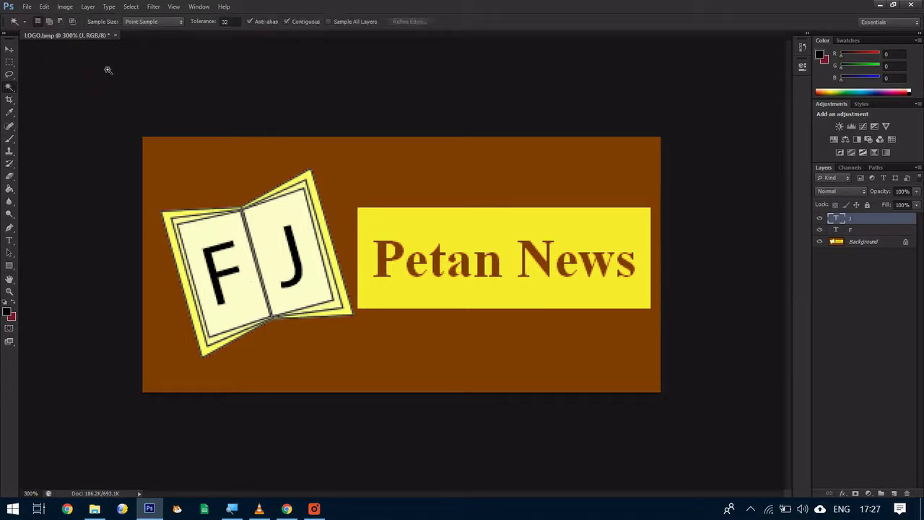
{"action": "left_click", "coordinate": [228, 24]}
{"action": "left_click", "coordinate": [488, 190]}
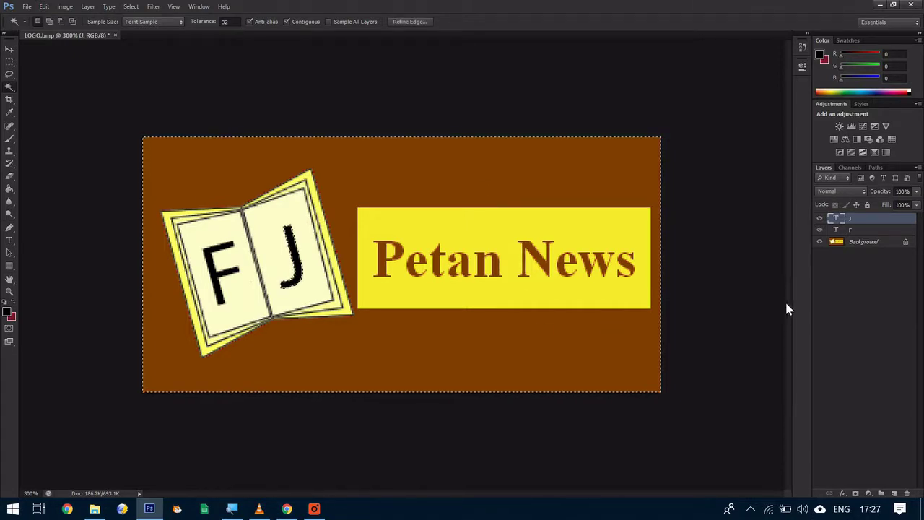
{"action": "key", "text": "ctrl+d"}
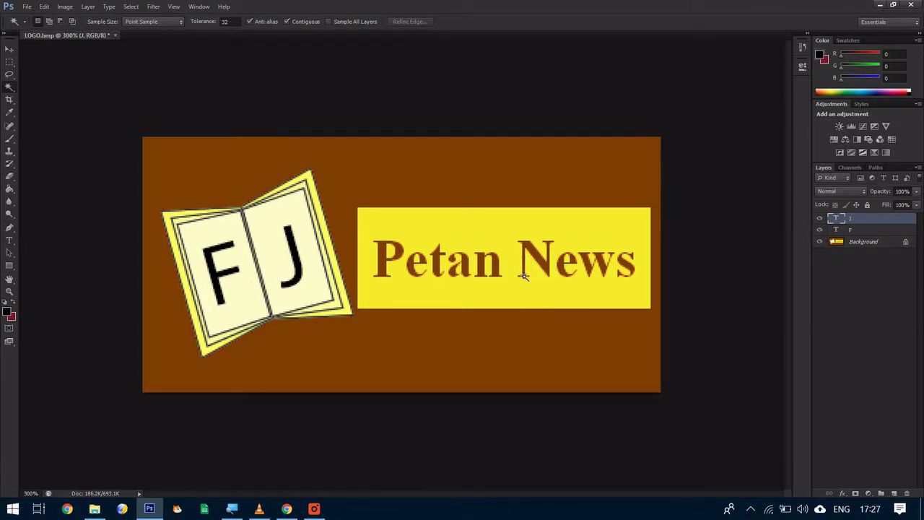
{"action": "left_click", "coordinate": [887, 244]}
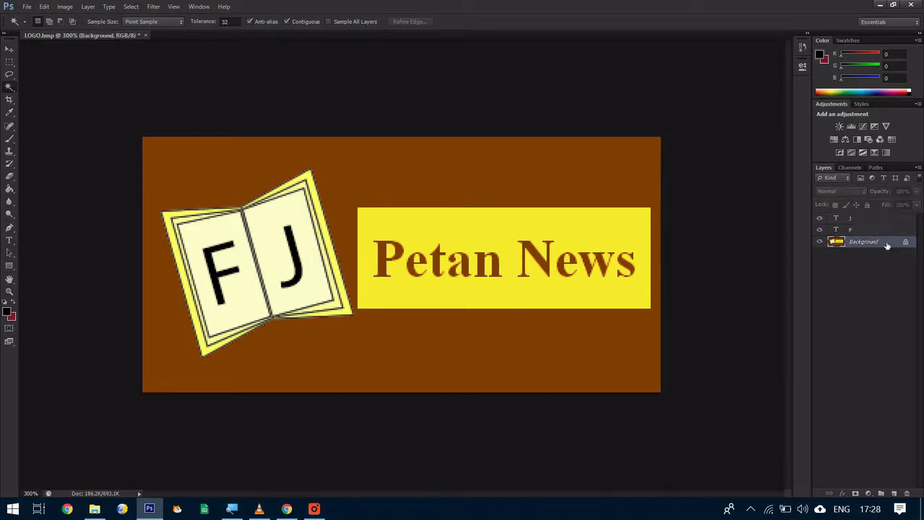
{"action": "left_click", "coordinate": [534, 187]}
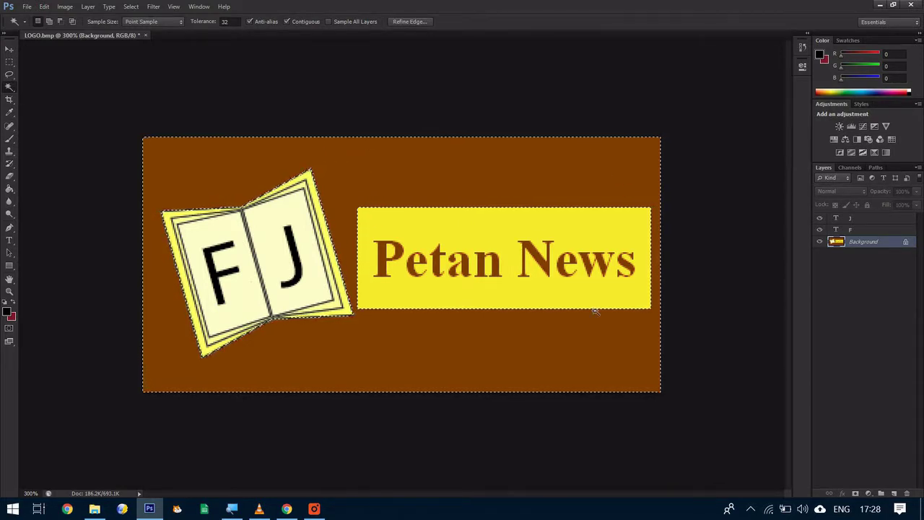
{"action": "left_click", "coordinate": [453, 306]}
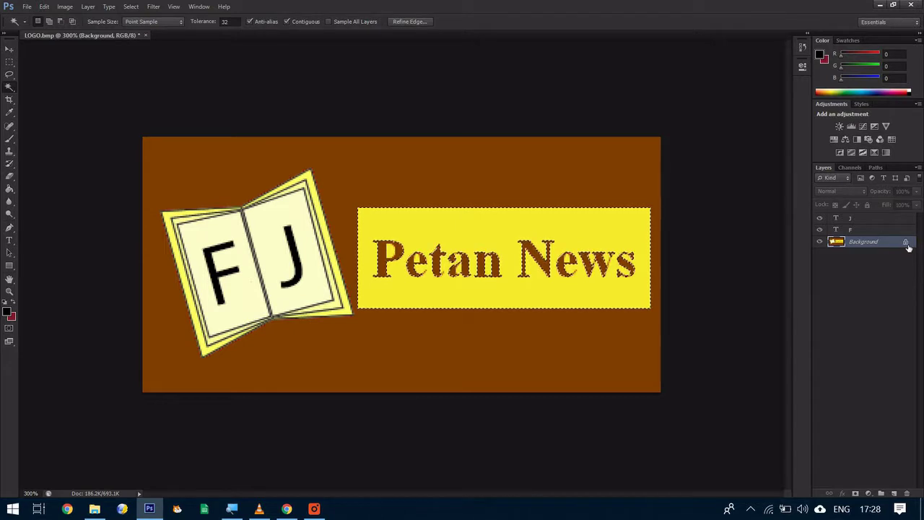
- Convert the locked Background into an editable Layer 0
{"action": "left_click", "coordinate": [909, 247]}
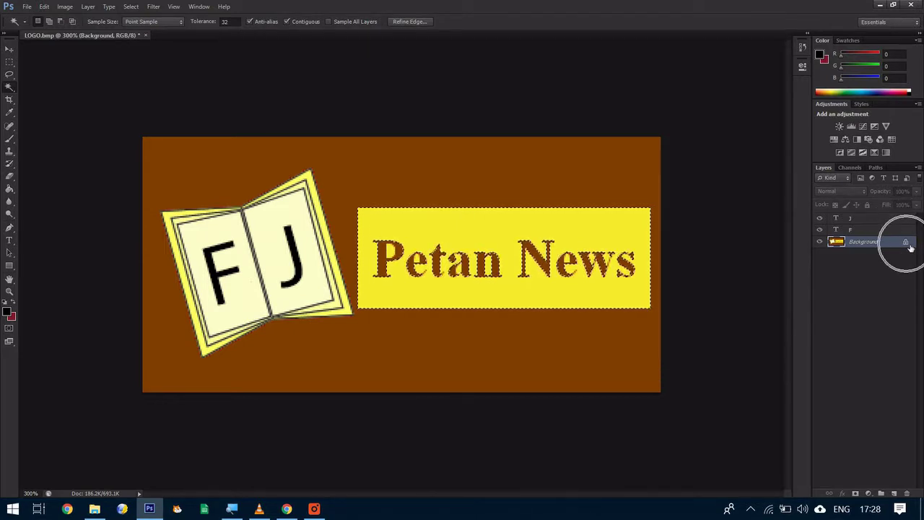
{"action": "left_click", "coordinate": [909, 247]}
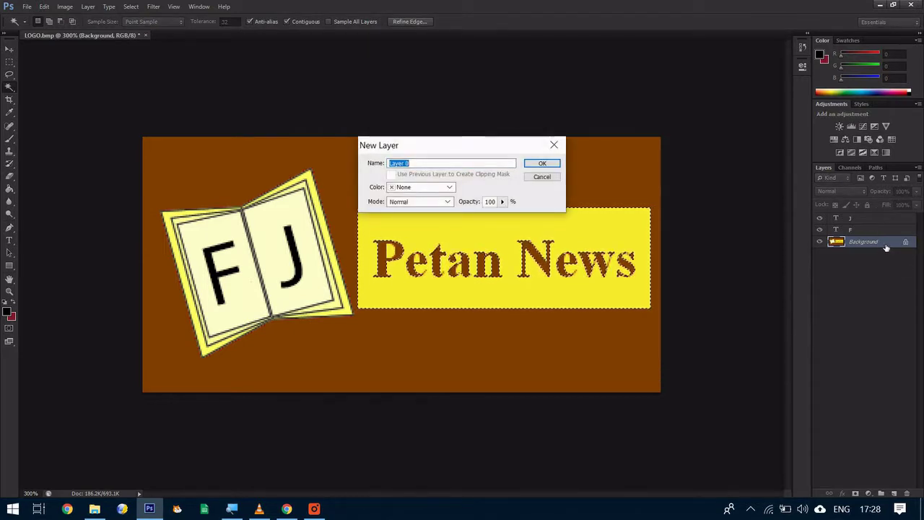
{"action": "left_click", "coordinate": [540, 164]}
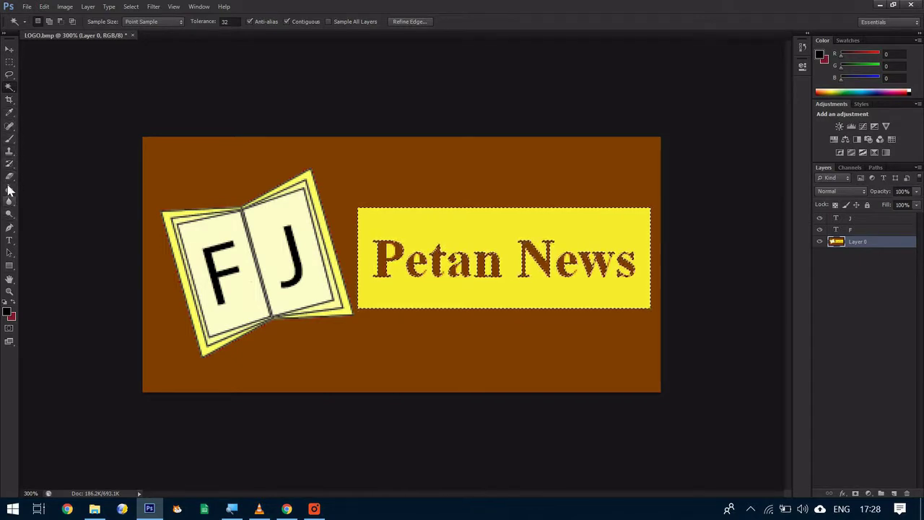
- Pick the Brush tool with pale blue #6cd5f3 as the foreground colour
{"action": "left_click", "coordinate": [11, 140]}
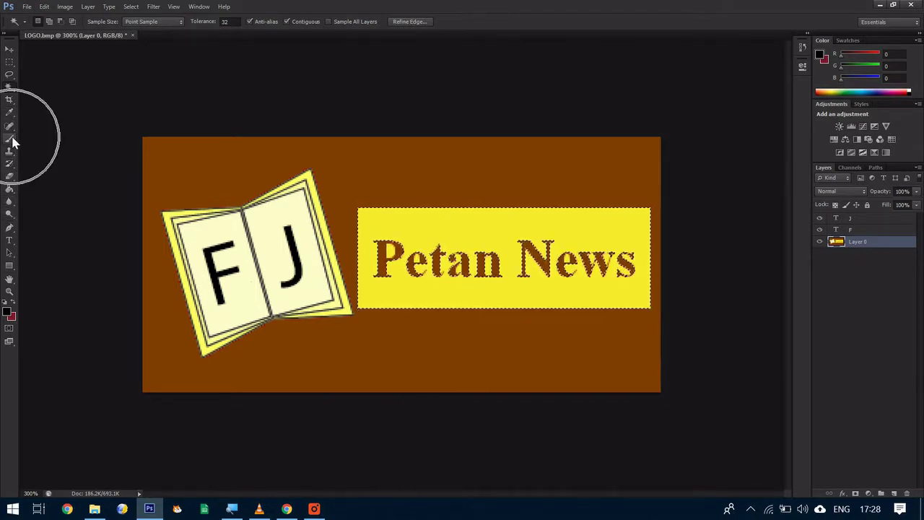
{"action": "left_click", "coordinate": [45, 22]}
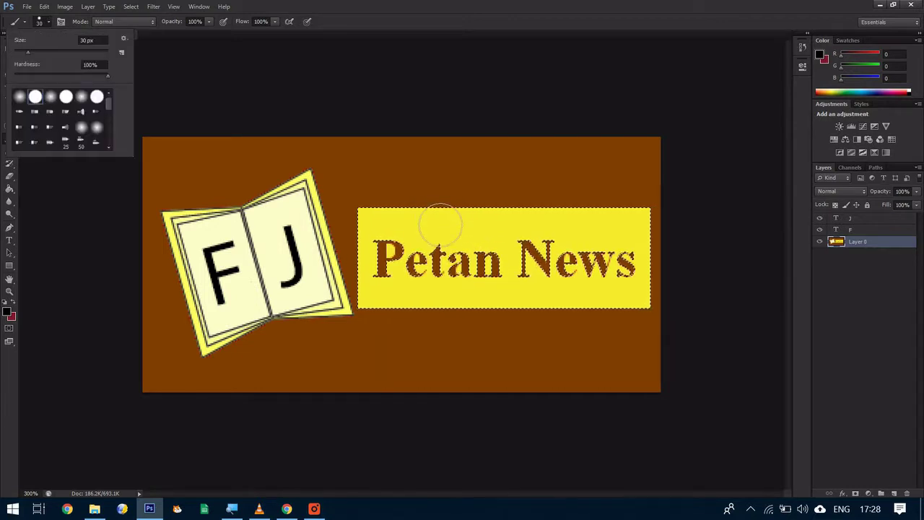
{"action": "left_click", "coordinate": [8, 314]}
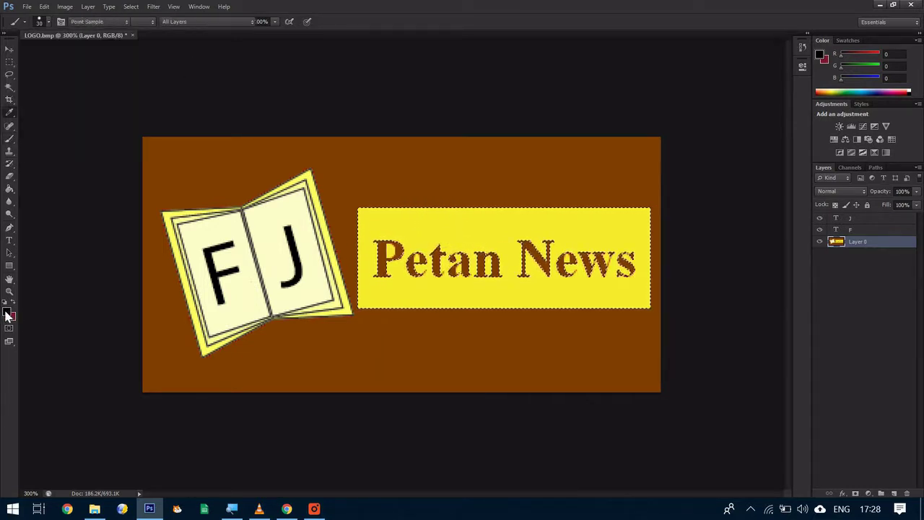
{"action": "left_click", "coordinate": [465, 193]}
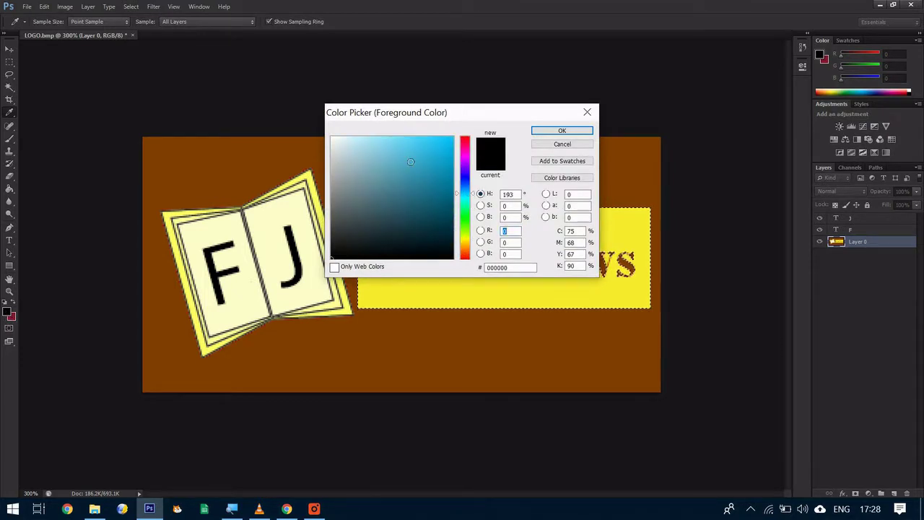
{"action": "left_click_drag", "start_coordinate": [414, 153], "coordinate": [399, 142]}
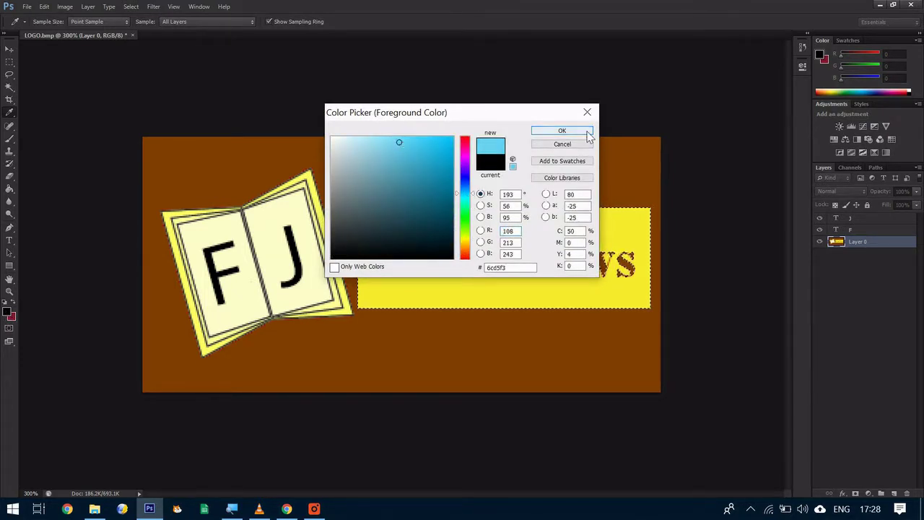
{"action": "left_click", "coordinate": [560, 131]}
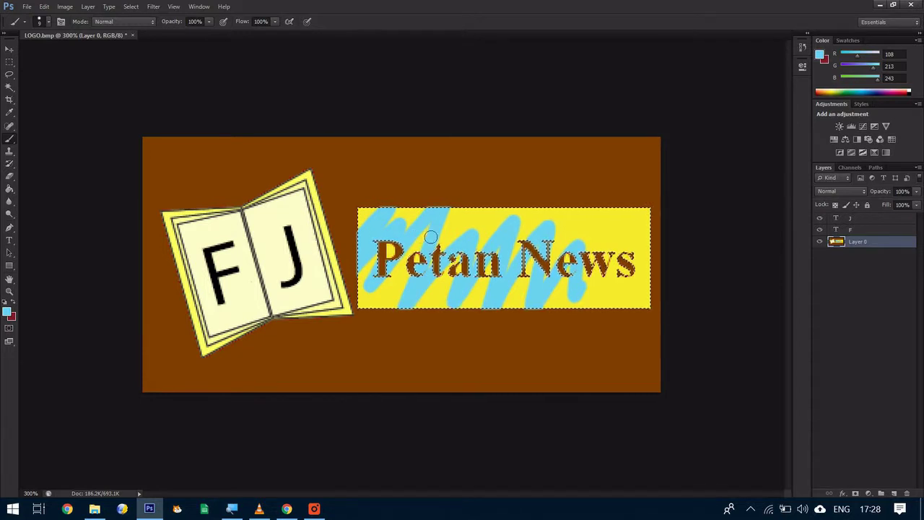
- Enlarge the brush to 175 px and paint the yellow banner pale blue
{"action": "key", "text": "bracketright"}
{"action": "key", "text": "bracketright"}
{"action": "key", "text": "bracketright"}
{"action": "key", "text": "bracketright"}
{"action": "key", "text": "bracketright"}
{"action": "key", "text": "bracketright"}
{"action": "key", "text": "bracketright"}
{"action": "key", "text": "bracketright"}
{"action": "key", "text": "bracketright"}
{"action": "key", "text": "bracketright"}
{"action": "key", "text": "bracketright"}
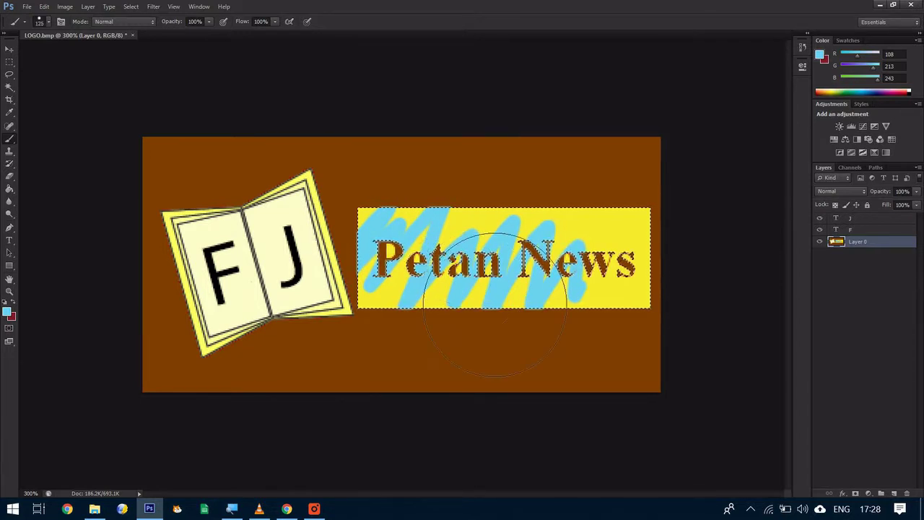
{"action": "key", "text": "bracketright"}
{"action": "key", "text": "bracketright"}
{"action": "left_click_drag", "start_coordinate": [495, 304], "coordinate": [495, 443]}
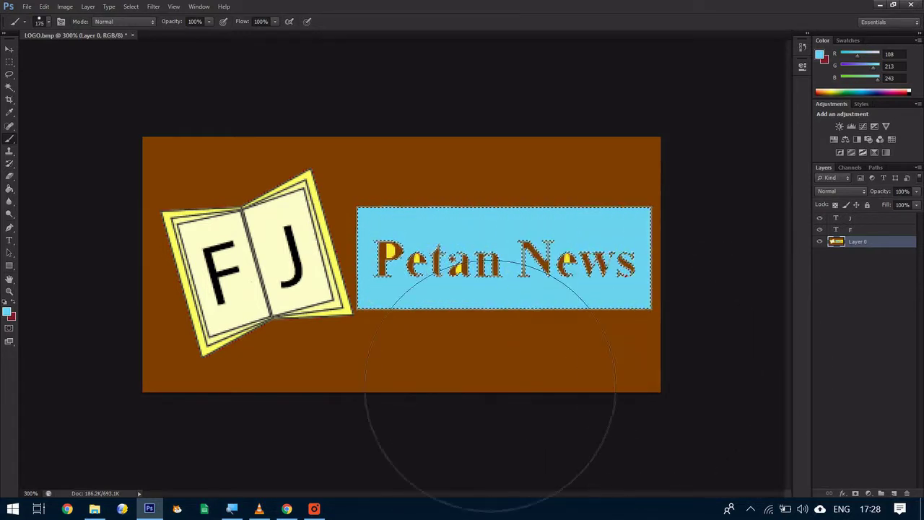
{"action": "left_click", "coordinate": [8, 63]}
- Deselect the banner and brush pale blue over the right side and lower corner of the background
{"action": "left_click", "coordinate": [529, 256]}
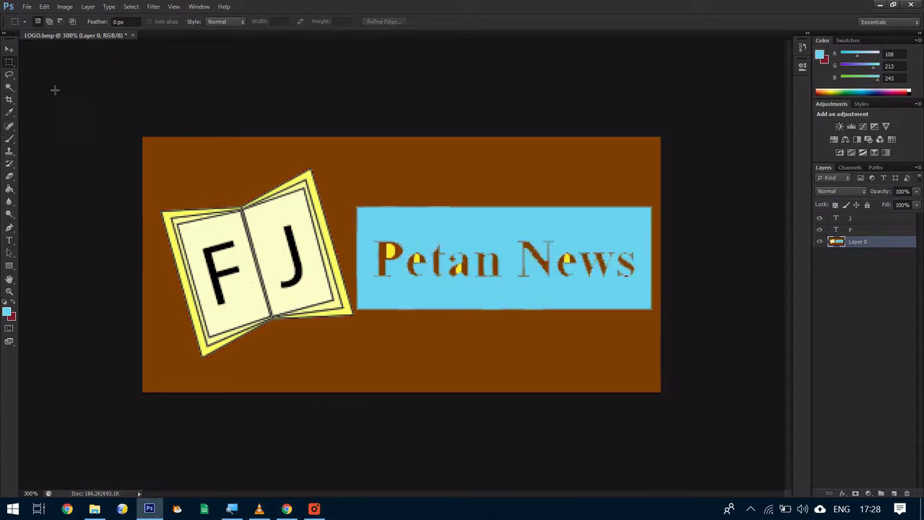
{"action": "left_click", "coordinate": [10, 138]}
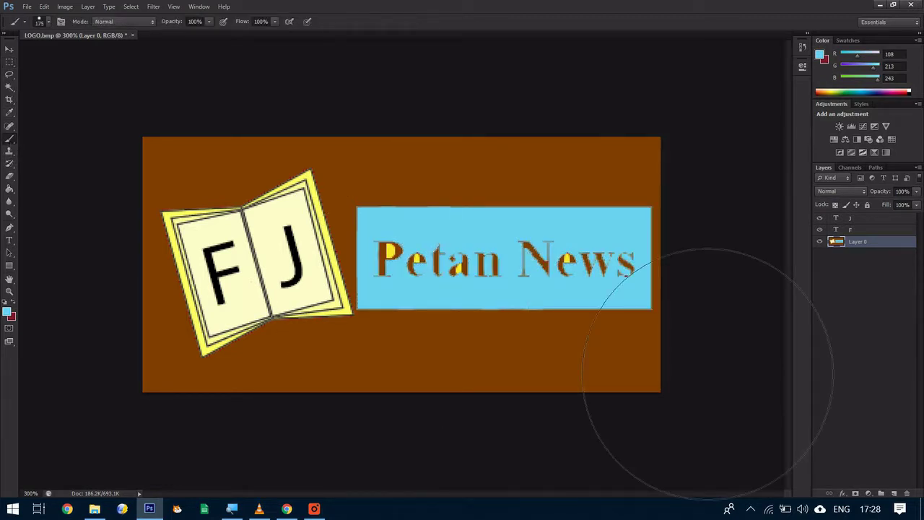
{"action": "mouse_move", "coordinate": [707, 376]}
{"action": "left_mouse_down"}
{"action": "mouse_move", "coordinate": [710, 313]}
{"action": "mouse_move", "coordinate": [687, 462]}
{"action": "mouse_move", "coordinate": [648, 452]}
{"action": "mouse_move", "coordinate": [586, 333]}
{"action": "mouse_move", "coordinate": [606, 325]}
{"action": "mouse_move", "coordinate": [659, 379]}
{"action": "mouse_move", "coordinate": [646, 467]}
{"action": "mouse_move", "coordinate": [558, 331]}
{"action": "left_mouse_up"}
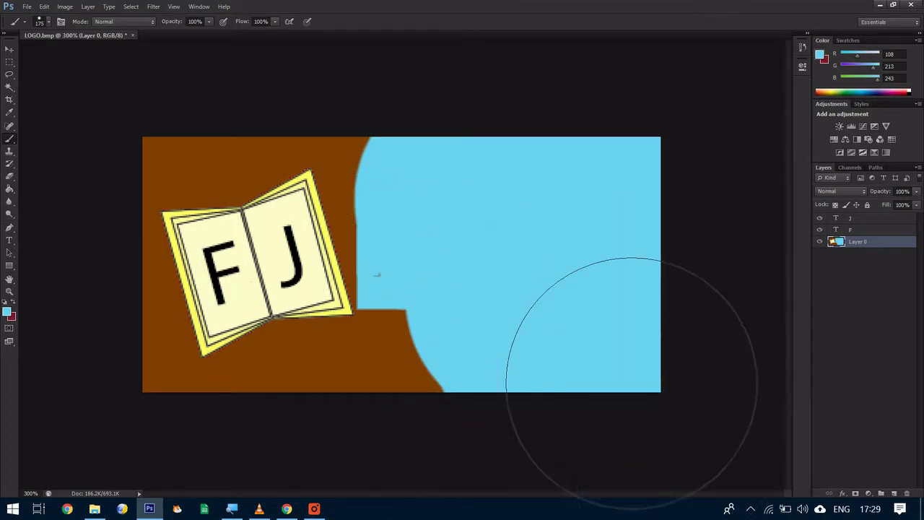
{"action": "left_click_drag", "start_coordinate": [618, 392], "coordinate": [806, 435]}
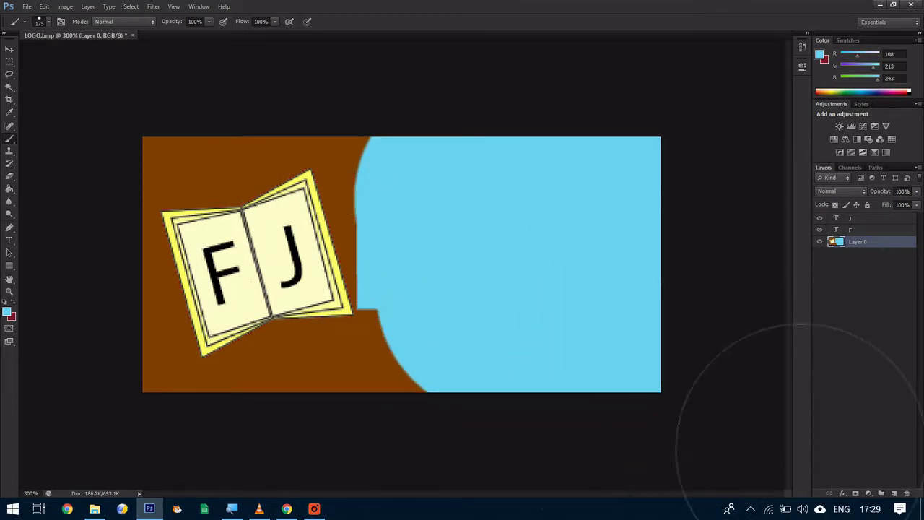
- Select the remaining brown area by colour, paint it pale blue, then deselect
{"action": "left_click", "coordinate": [10, 87]}
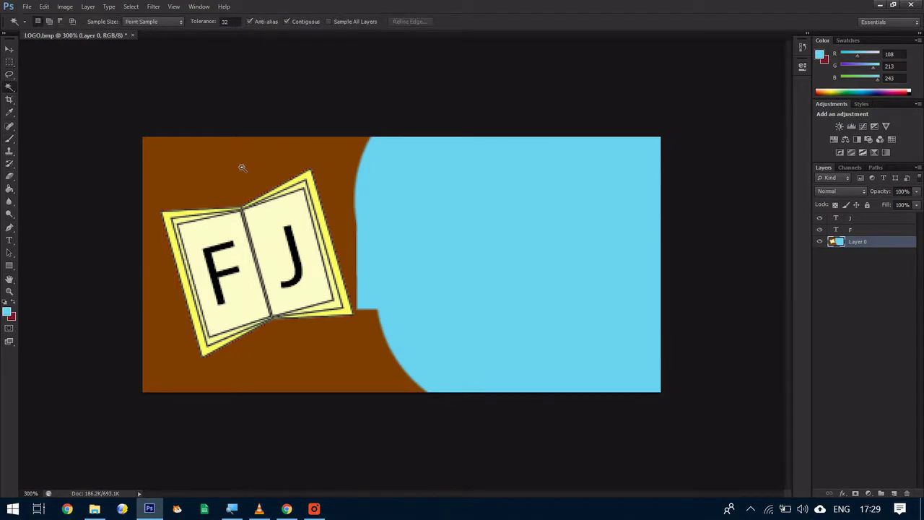
{"action": "left_click", "coordinate": [242, 168]}
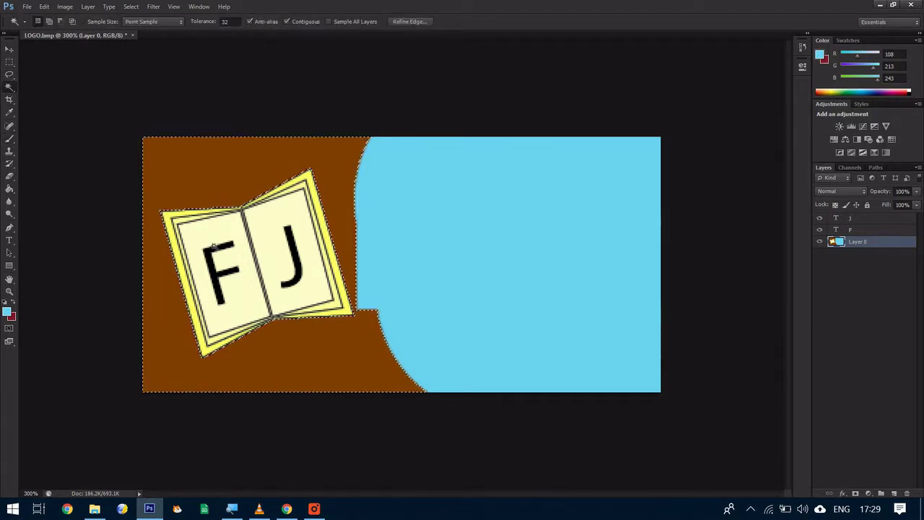
{"action": "left_click", "coordinate": [9, 139]}
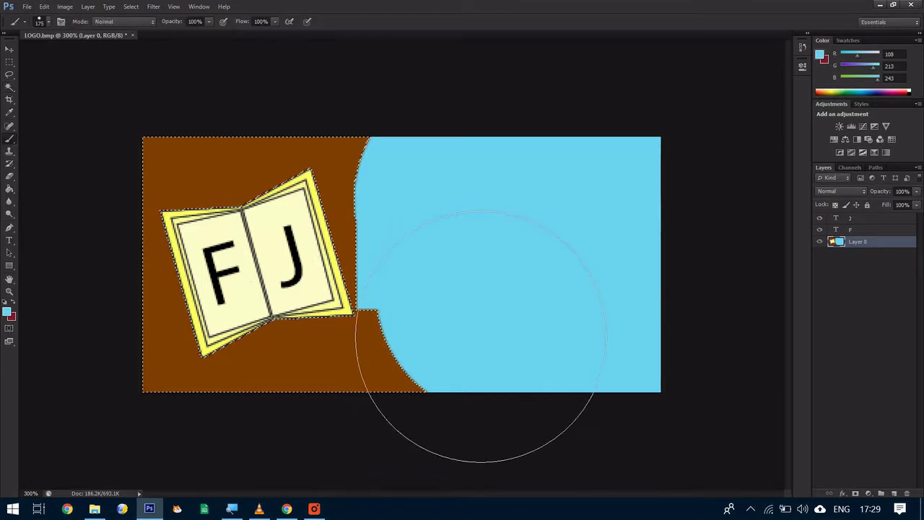
{"action": "left_click", "coordinate": [401, 184]}
{"action": "mouse_move", "coordinate": [455, 306]}
{"action": "left_mouse_down"}
{"action": "mouse_move", "coordinate": [293, 390]}
{"action": "mouse_move", "coordinate": [649, 507]}
{"action": "left_mouse_up"}
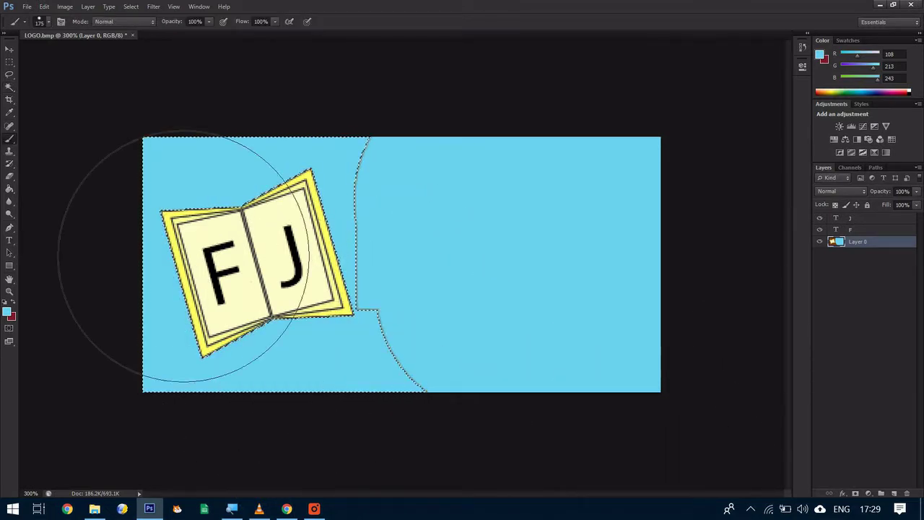
{"action": "left_click", "coordinate": [9, 62]}
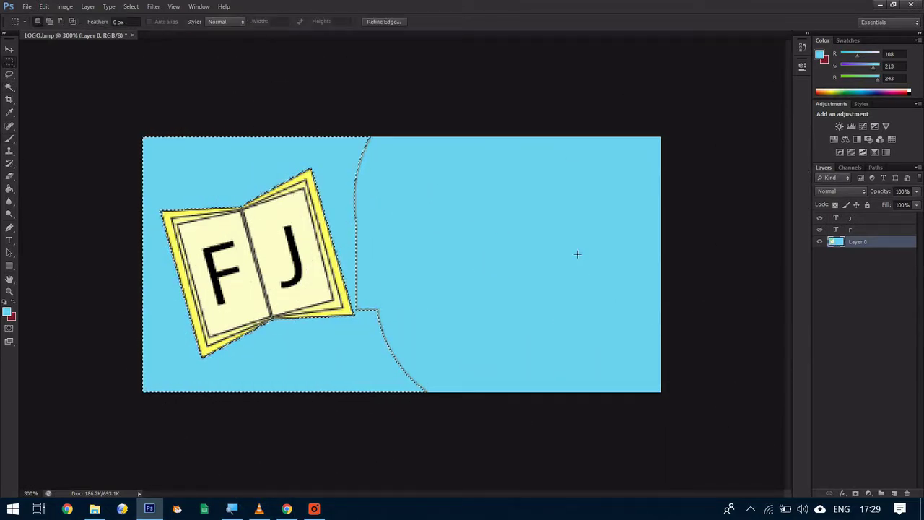
{"action": "left_click", "coordinate": [484, 255]}
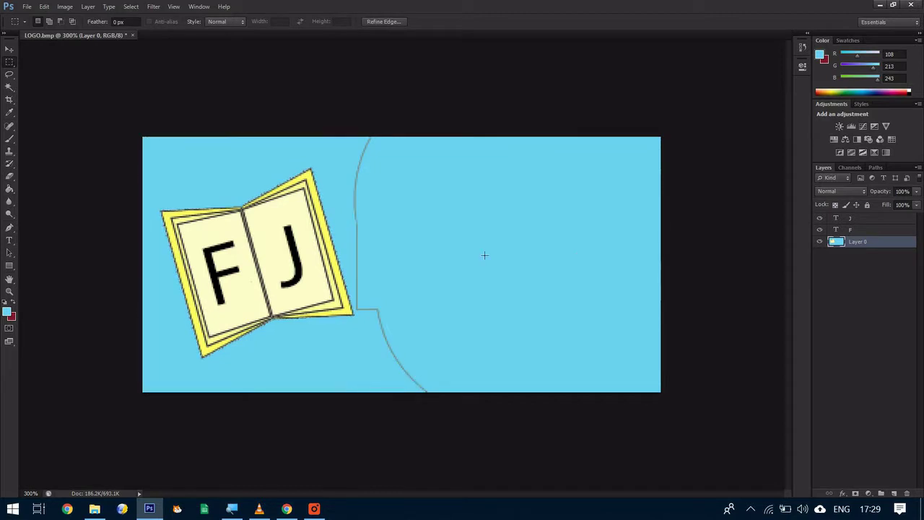
{"action": "left_click", "coordinate": [9, 137]}
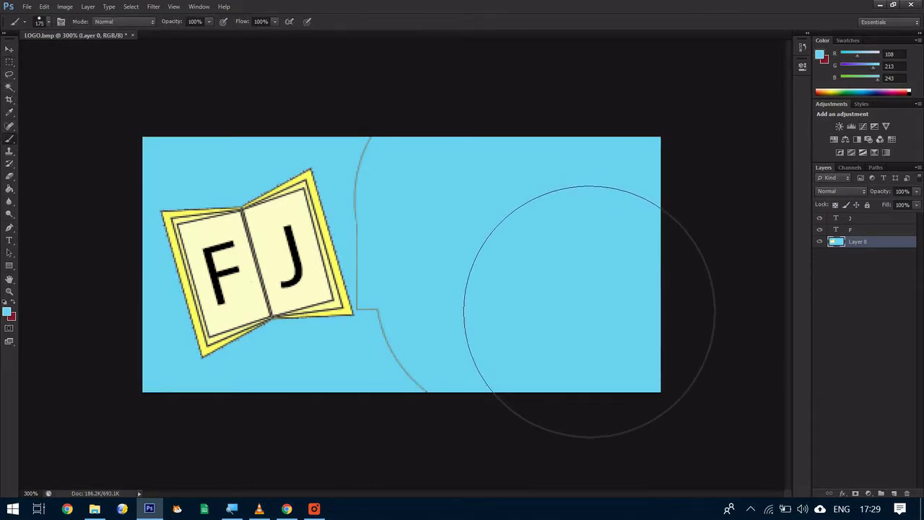
{"action": "key", "text": "bracketleft"}
{"action": "key", "text": "bracketleft"}
{"action": "key", "text": "bracketleft"}
{"action": "key", "text": "bracketleft"}
{"action": "key", "text": "bracketleft"}
{"action": "key", "text": "bracketleft"}
{"action": "key", "text": "bracketleft"}
{"action": "key", "text": "bracketleft"}
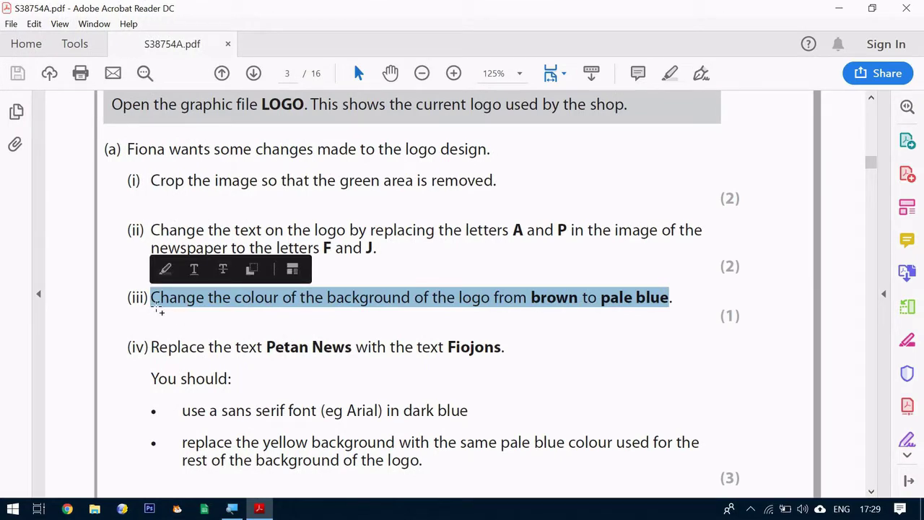
{"action": "scroll", "coordinate": [416, 336], "scroll_direction": "down", "scroll_amount": 3}
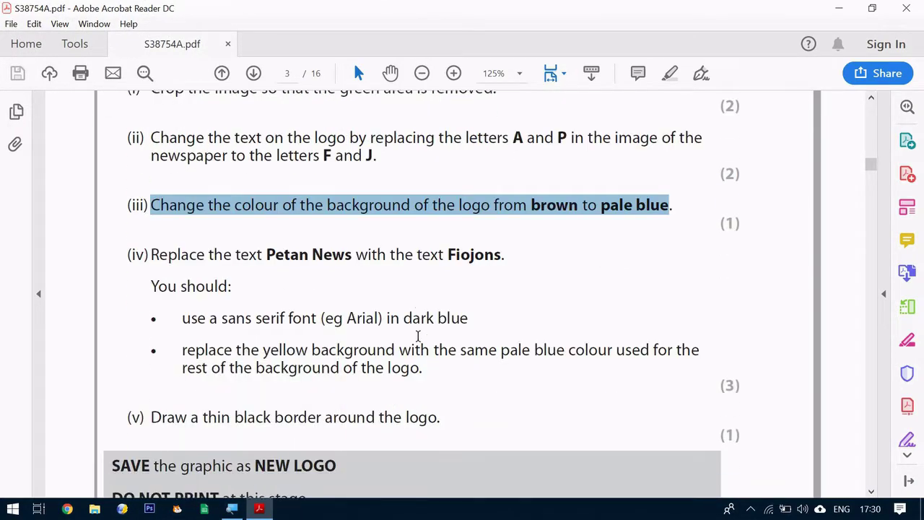
{"action": "left_click_drag", "start_coordinate": [153, 246], "coordinate": [511, 242]}
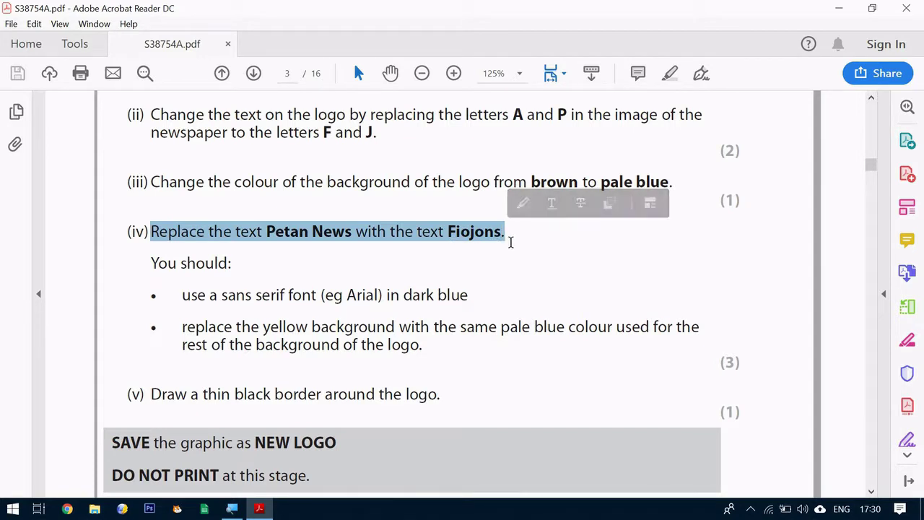
{"action": "left_click_drag", "start_coordinate": [188, 303], "coordinate": [461, 310]}
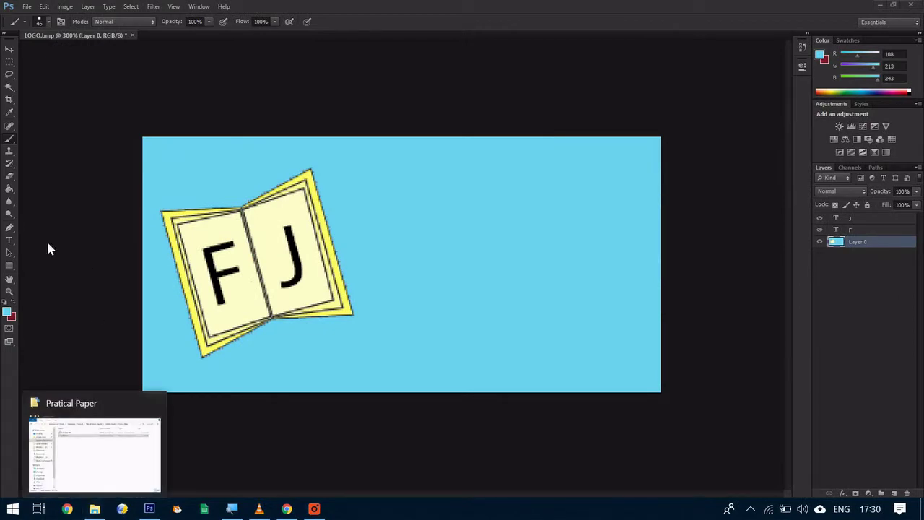
- Start an Arial text layer on the canvas and type the name Fiojons
{"action": "left_click", "coordinate": [10, 240]}
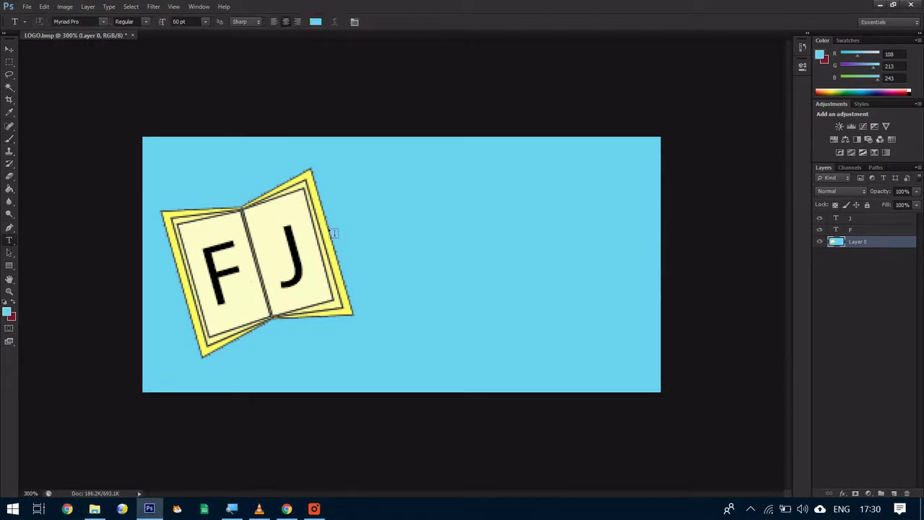
{"action": "left_click", "coordinate": [396, 252]}
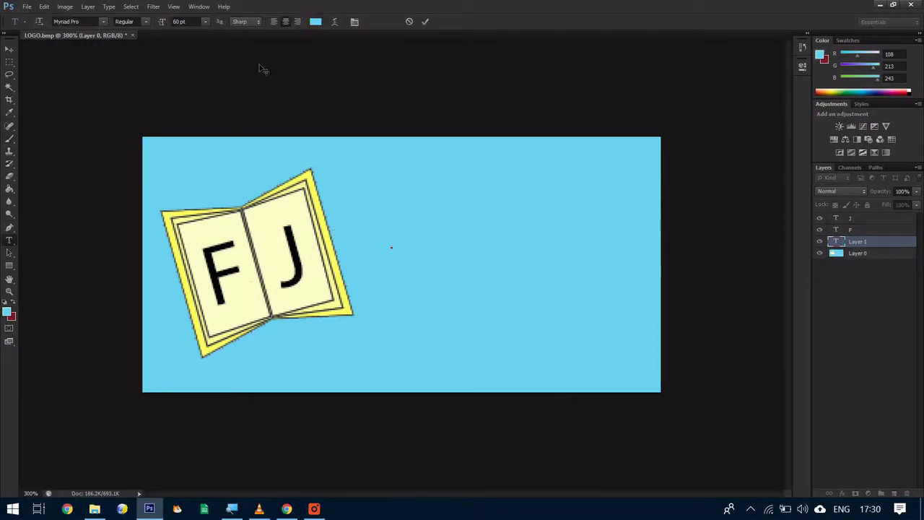
{"action": "left_click", "coordinate": [102, 22]}
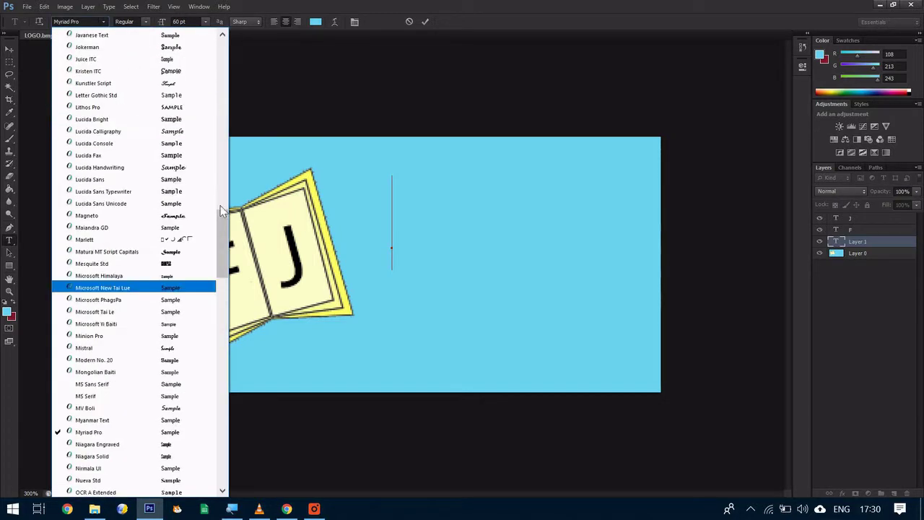
{"action": "left_click_drag", "start_coordinate": [222, 210], "coordinate": [234, 28]}
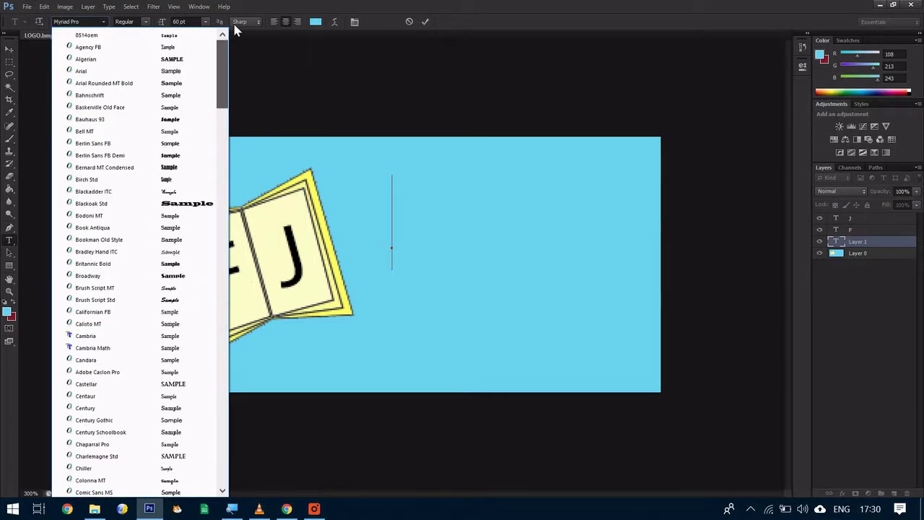
{"action": "left_click", "coordinate": [141, 69]}
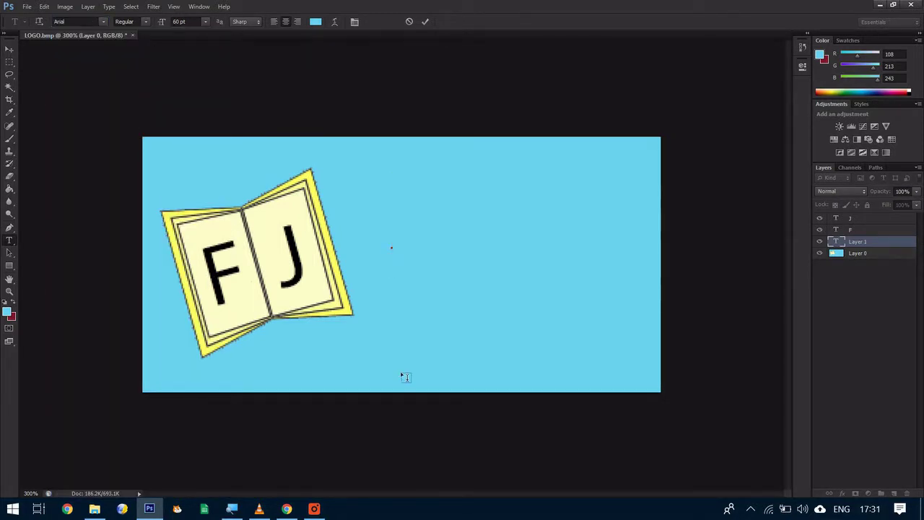
{"action": "type", "text": "Fiction"}
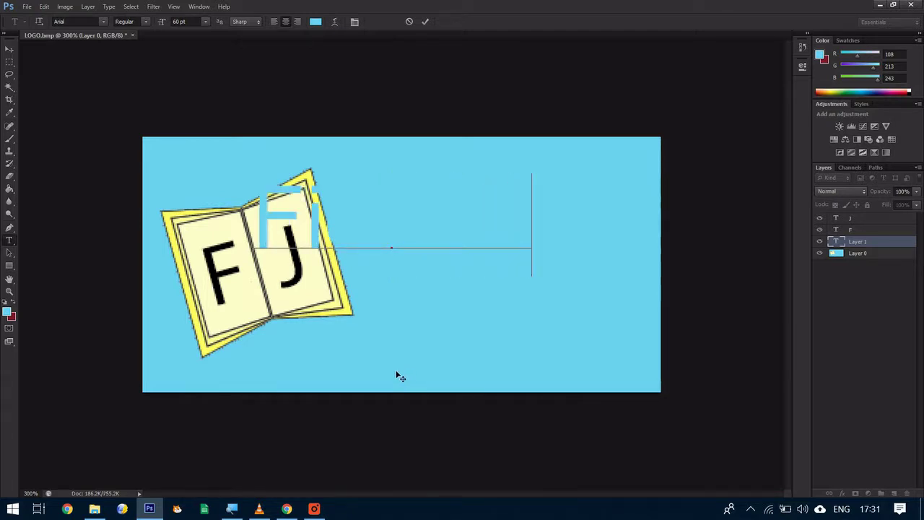
- Make the Fiojons text black and move it to the right of the book
{"action": "double_click", "coordinate": [469, 236]}
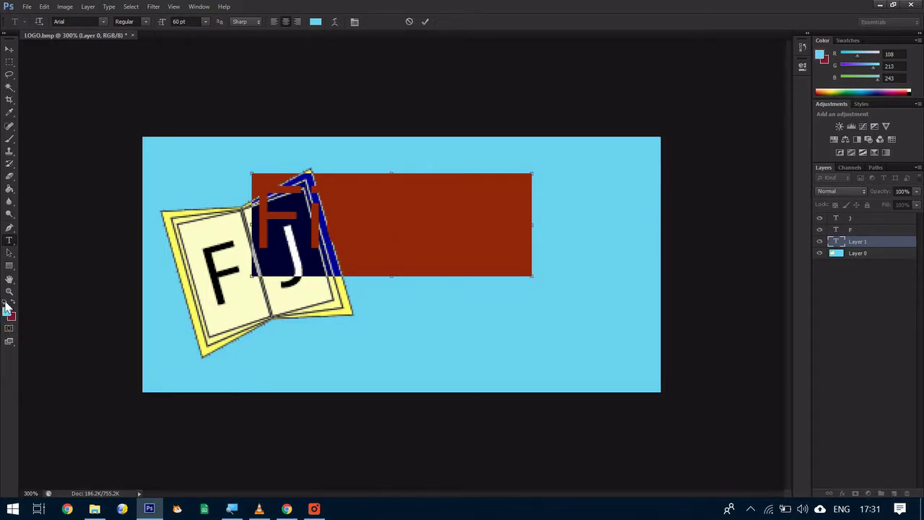
{"action": "left_click", "coordinate": [7, 303]}
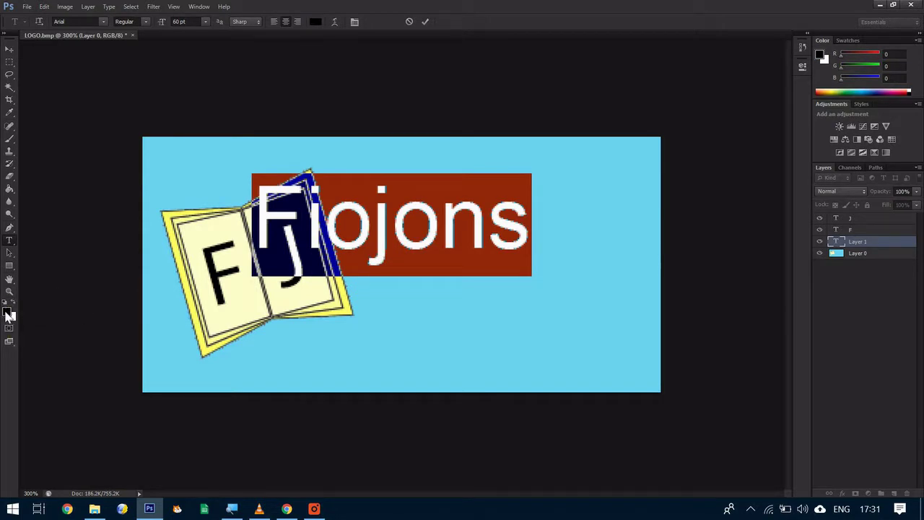
{"action": "left_click", "coordinate": [7, 312]}
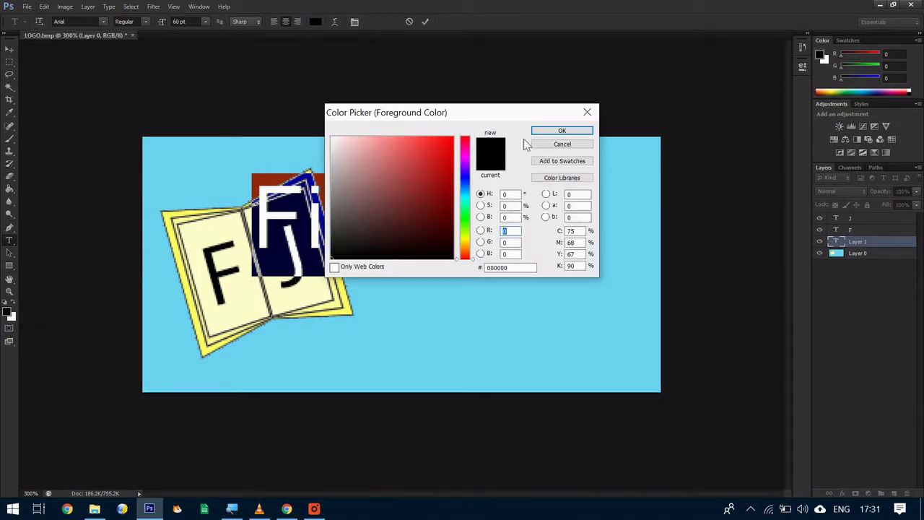
{"action": "left_click", "coordinate": [545, 132]}
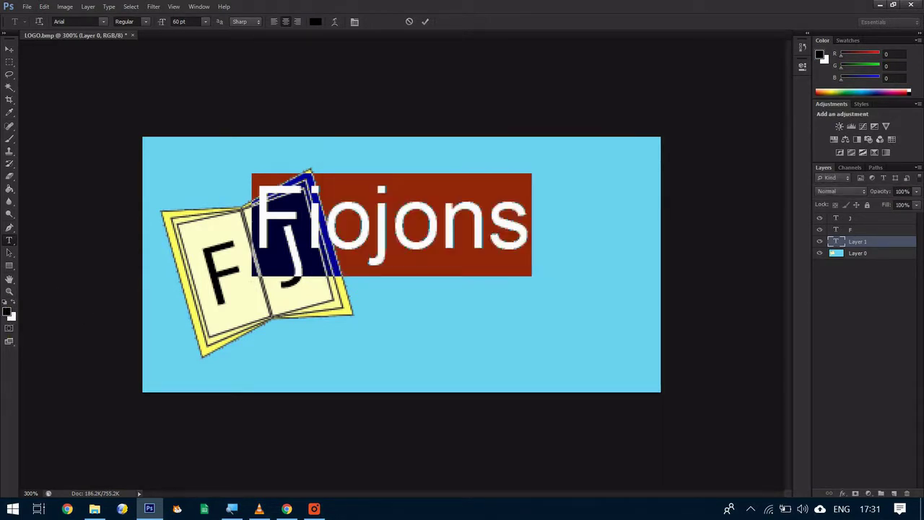
{"action": "left_click", "coordinate": [6, 305]}
{"action": "left_click", "coordinate": [9, 49]}
{"action": "left_click_drag", "start_coordinate": [346, 231], "coordinate": [474, 275]}
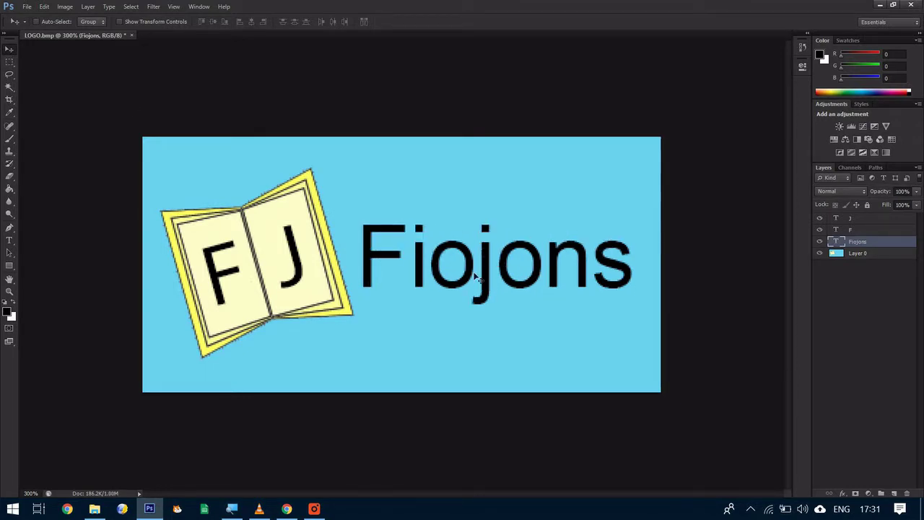
- Select the whole word Fiojons and retype its 60 pt font size value
{"action": "left_click", "coordinate": [10, 240]}
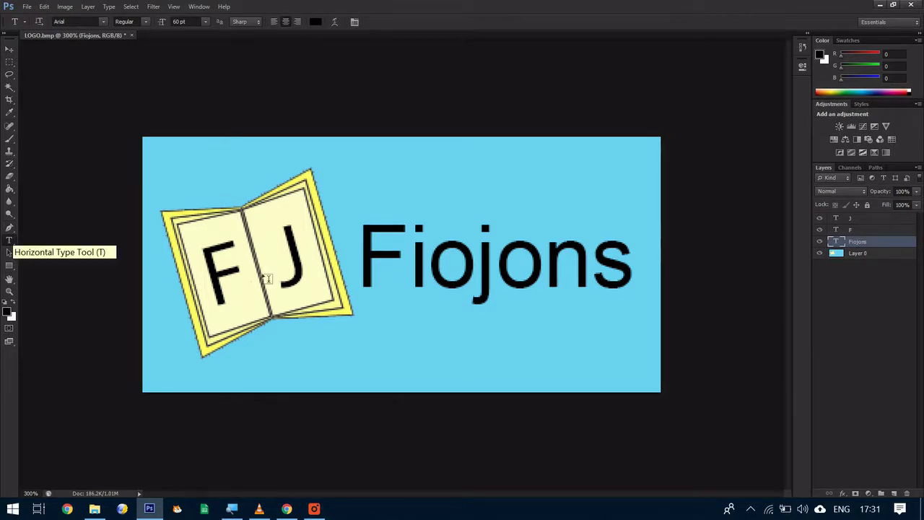
{"action": "left_click", "coordinate": [432, 280]}
{"action": "left_click_drag", "start_coordinate": [357, 278], "coordinate": [778, 274]}
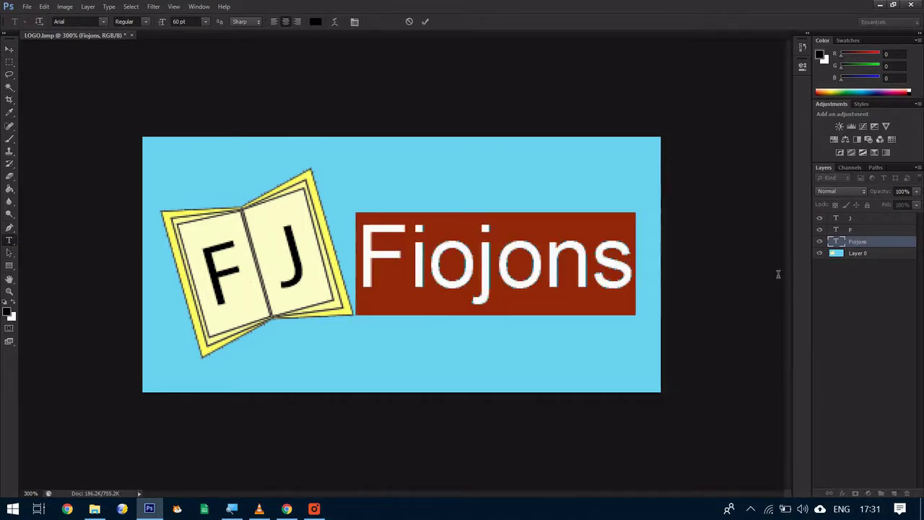
{"action": "left_click", "coordinate": [206, 23]}
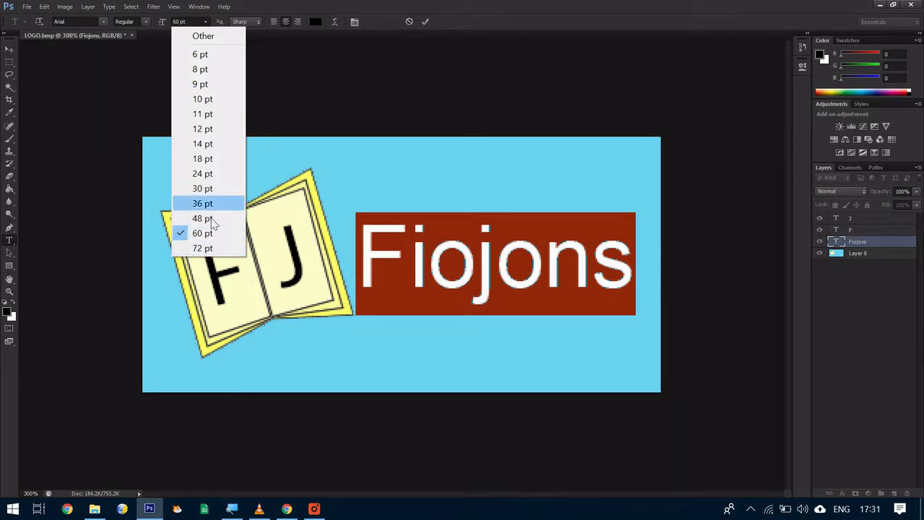
{"action": "left_click", "coordinate": [179, 22]}
{"action": "left_click", "coordinate": [182, 22]}
{"action": "key", "text": "BackSpace"}
{"action": "type", "text": "5"}
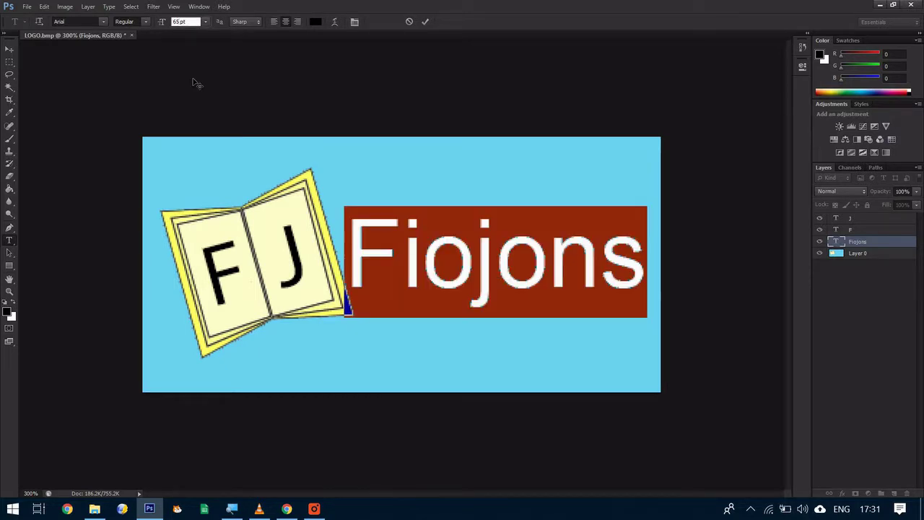
{"action": "type", "text": "5"}
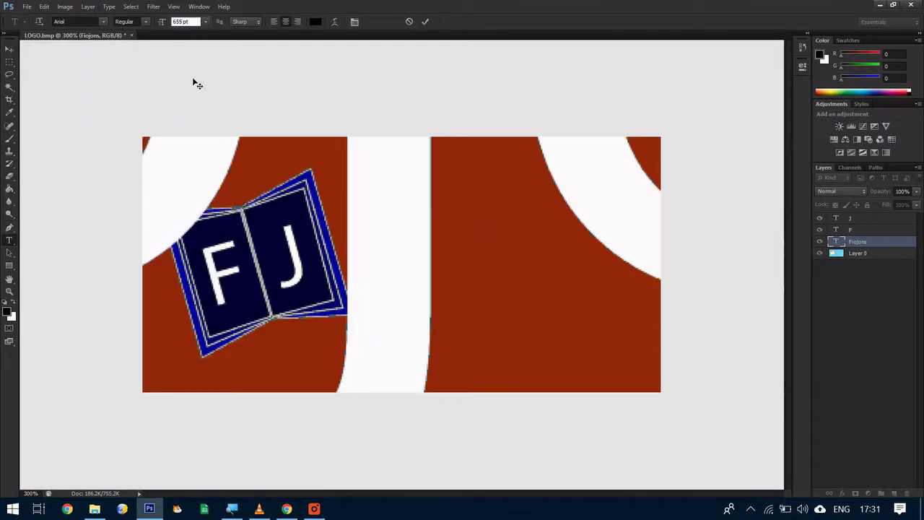
- Correct the Fiojons font size to 65 pt, commit it, and nudge the text slightly
{"action": "key", "text": "BackSpace"}
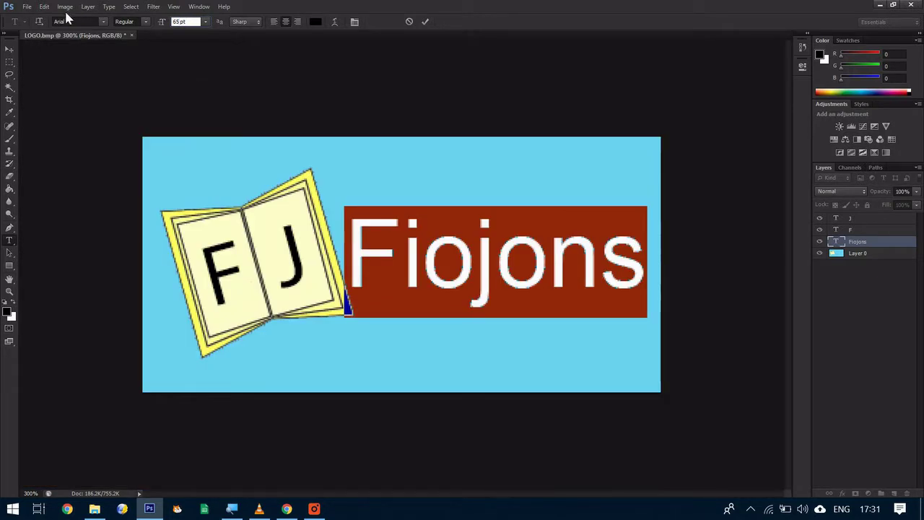
{"action": "left_click", "coordinate": [9, 49]}
{"action": "left_click_drag", "start_coordinate": [472, 264], "coordinate": [474, 258]}
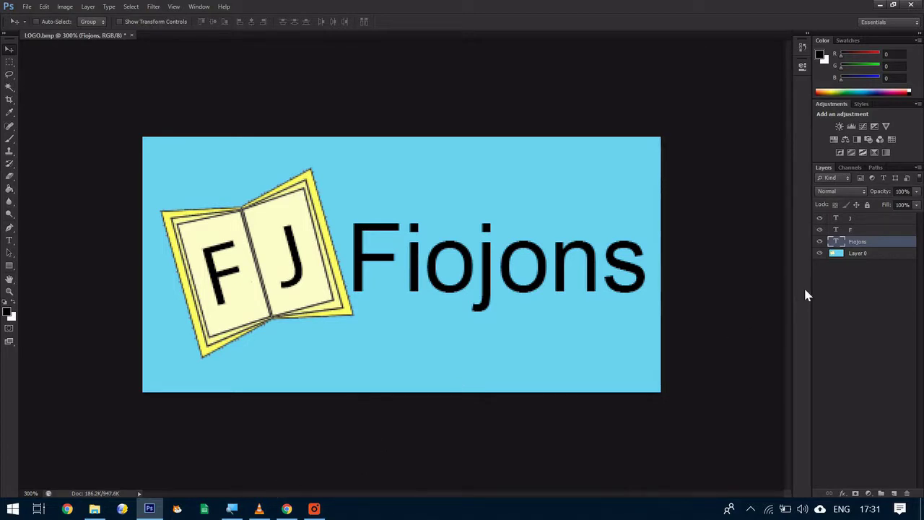
- Reposition the F and J letters on the book, then shift them together with Fiojons
{"action": "left_click", "coordinate": [870, 233]}
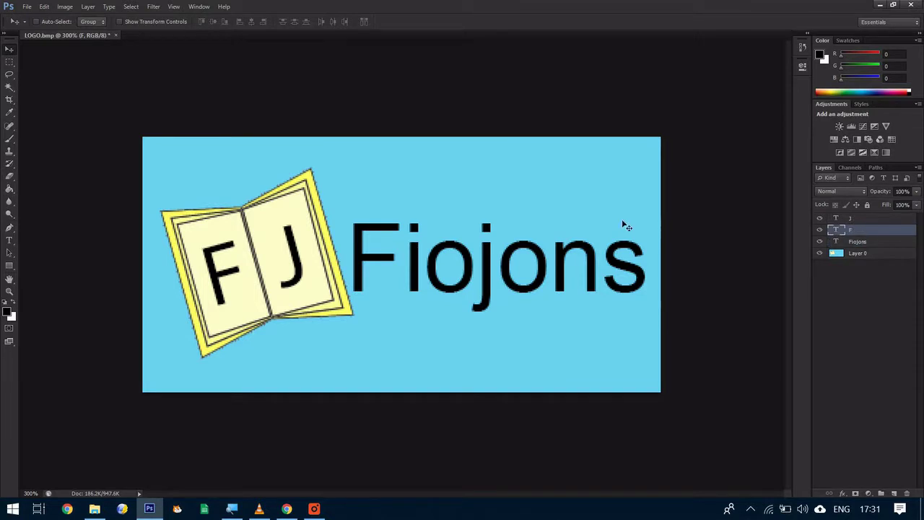
{"action": "mouse_move", "coordinate": [464, 307]}
{"action": "left_mouse_down"}
{"action": "mouse_move", "coordinate": [470, 313]}
{"action": "mouse_move", "coordinate": [420, 237]}
{"action": "mouse_move", "coordinate": [464, 199]}
{"action": "mouse_move", "coordinate": [451, 308]}
{"action": "left_mouse_up"}
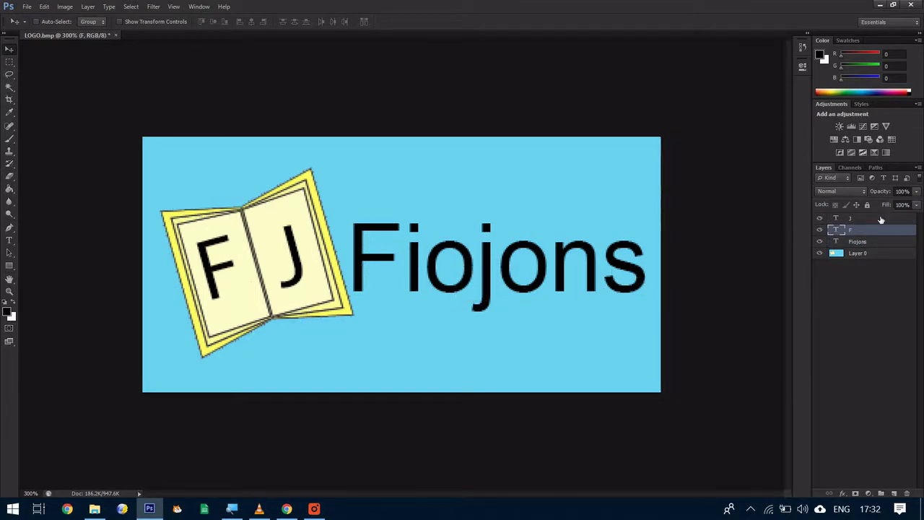
{"action": "left_click", "coordinate": [880, 218]}
{"action": "mouse_move", "coordinate": [471, 228]}
{"action": "left_mouse_down"}
{"action": "mouse_move", "coordinate": [469, 193]}
{"action": "mouse_move", "coordinate": [468, 229]}
{"action": "left_mouse_up"}
{"action": "left_click", "coordinate": [855, 241], "text": "shift"}
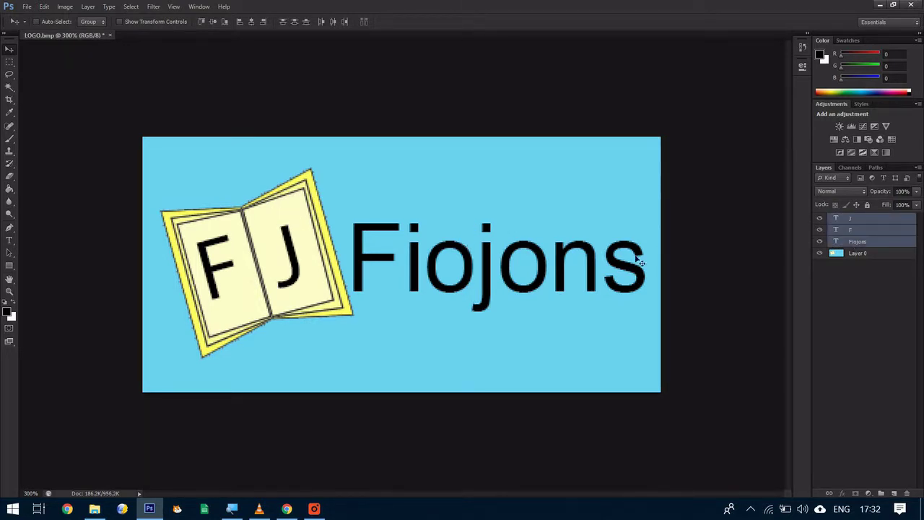
{"action": "left_click_drag", "start_coordinate": [639, 262], "coordinate": [596, 290]}
{"action": "left_click", "coordinate": [863, 247]}
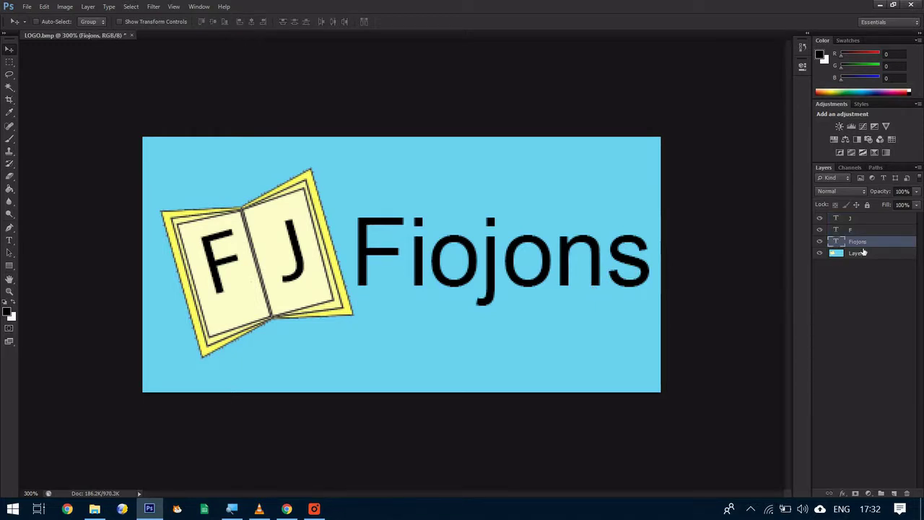
{"action": "left_click", "coordinate": [259, 508]}
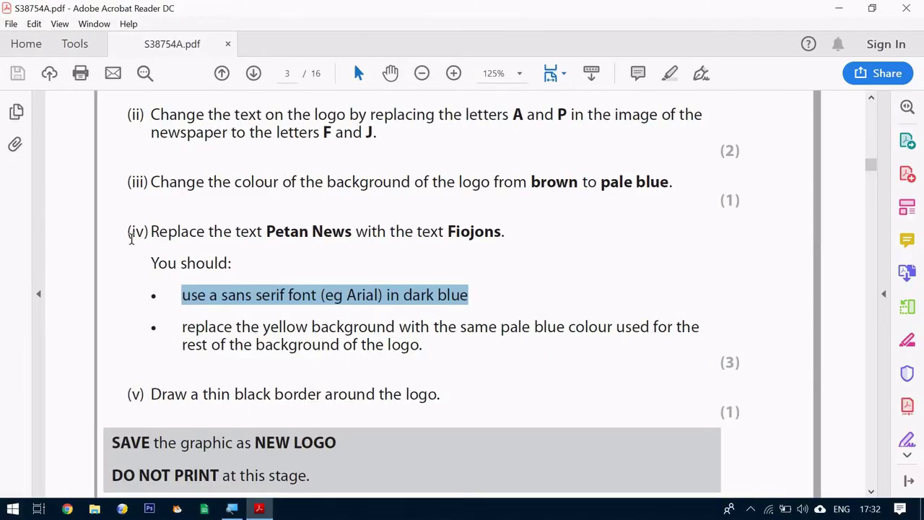
{"action": "left_click_drag", "start_coordinate": [128, 231], "coordinate": [176, 234]}
{"action": "scroll", "coordinate": [559, 329], "scroll_direction": "down", "scroll_amount": 1}
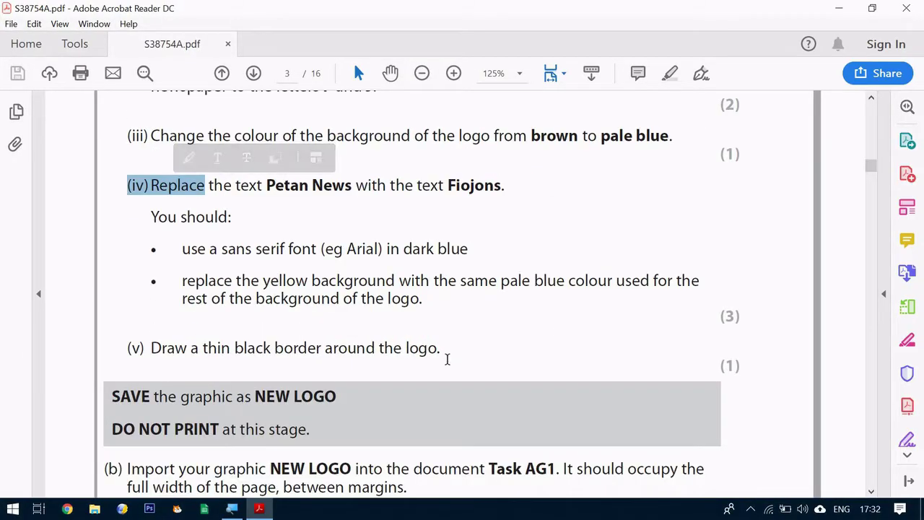
{"action": "left_click_drag", "start_coordinate": [445, 354], "coordinate": [139, 366]}
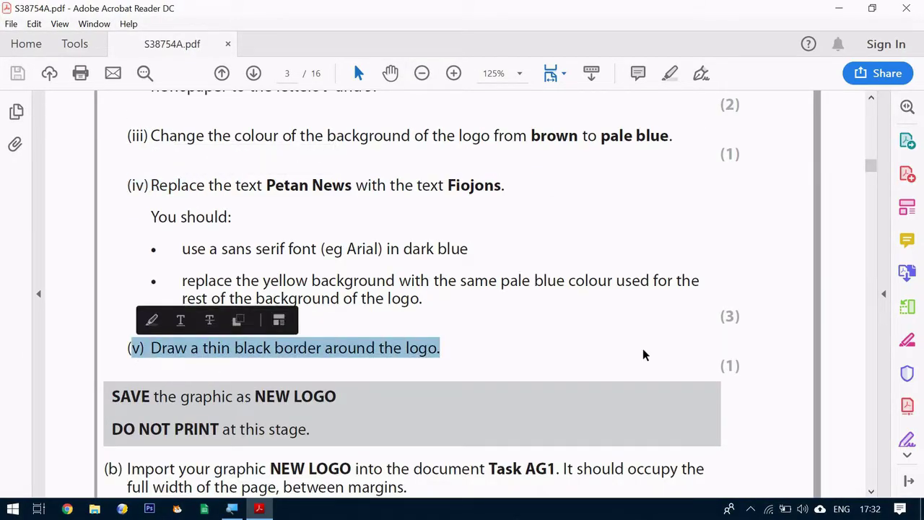
- Add a Stroke effect to Layer 0 through its Blending Options
{"action": "key", "text": "alt+Tab"}
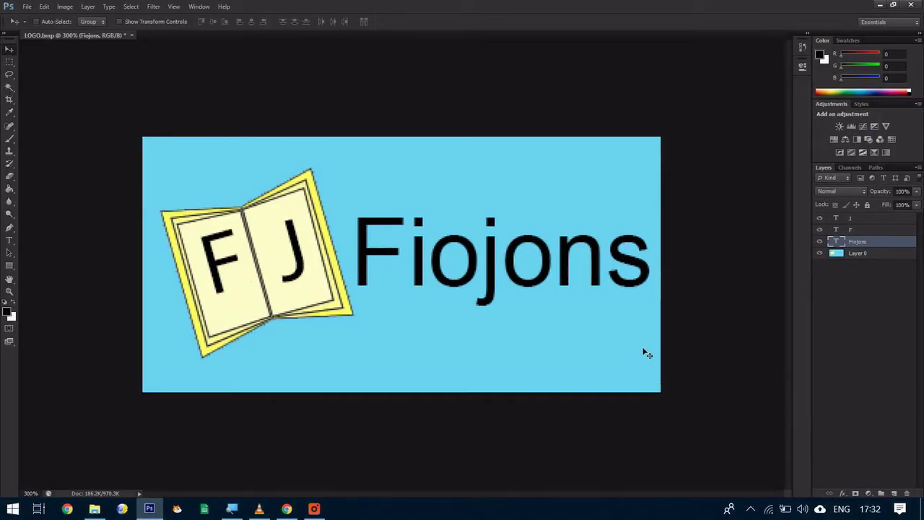
{"action": "left_click", "coordinate": [896, 256]}
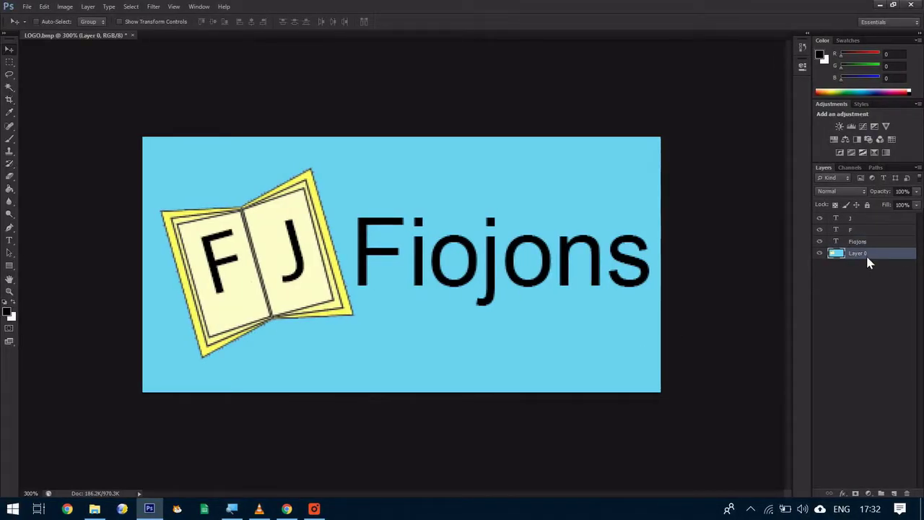
{"action": "right_click", "coordinate": [868, 256]}
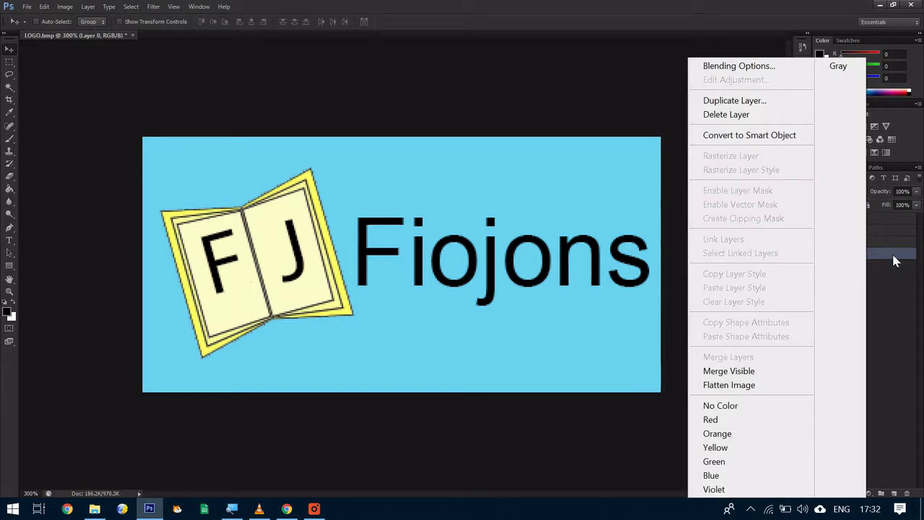
{"action": "left_click", "coordinate": [734, 67]}
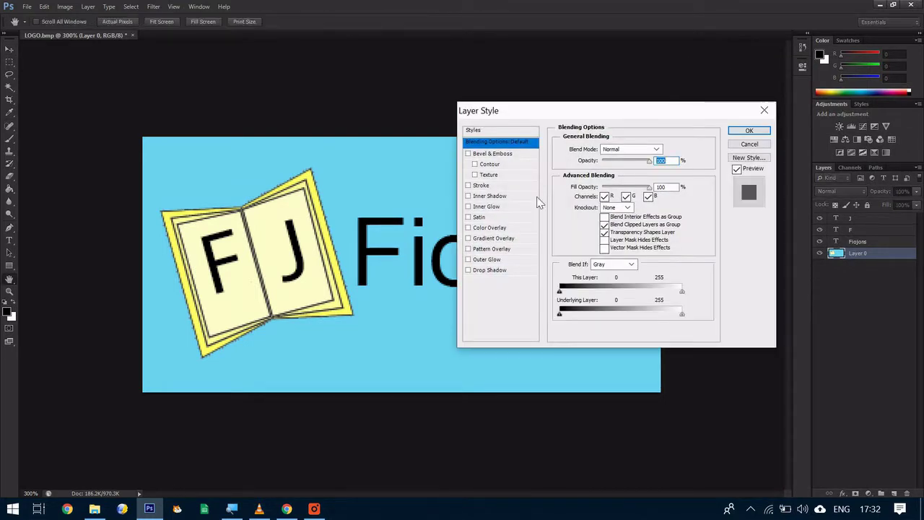
{"action": "left_click", "coordinate": [503, 187]}
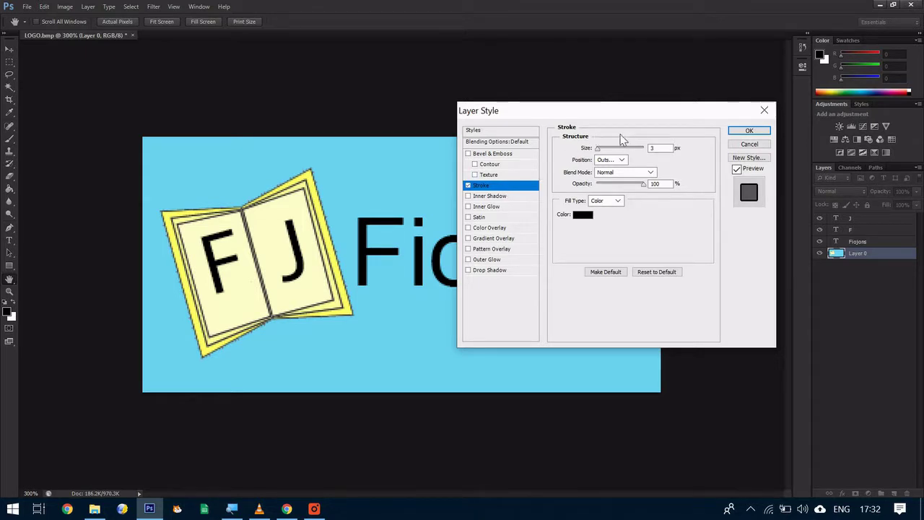
- Set the 3 px stroke's position to Inside
{"action": "left_click_drag", "start_coordinate": [618, 112], "coordinate": [618, 60]}
{"action": "left_click", "coordinate": [612, 108]}
{"action": "left_click", "coordinate": [614, 109]}
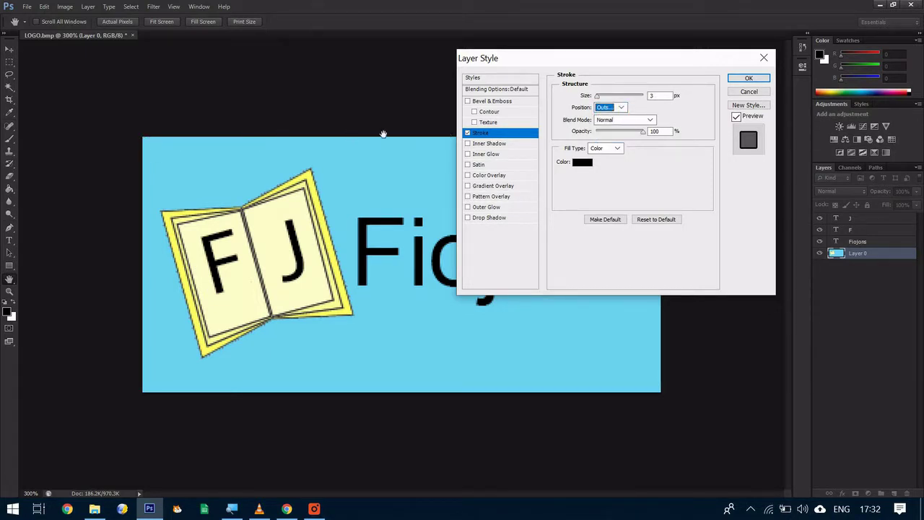
{"action": "left_click", "coordinate": [622, 107]}
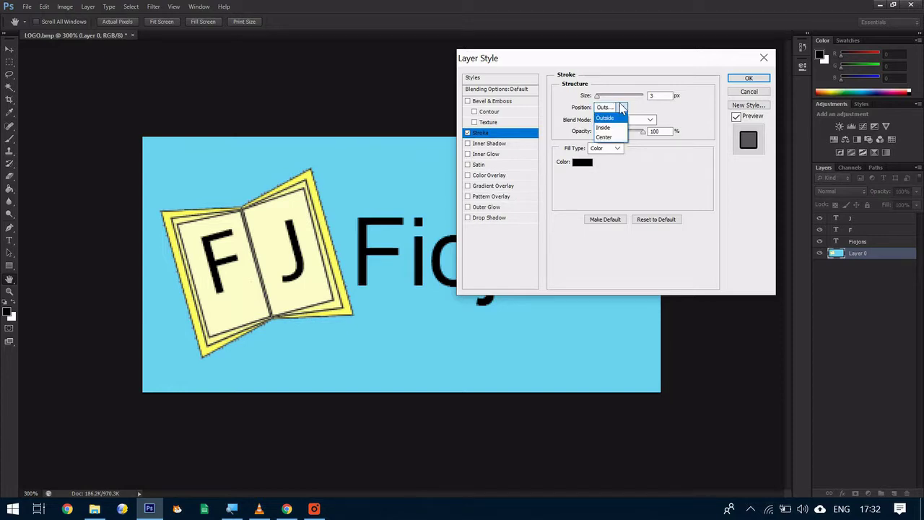
{"action": "left_click", "coordinate": [617, 127]}
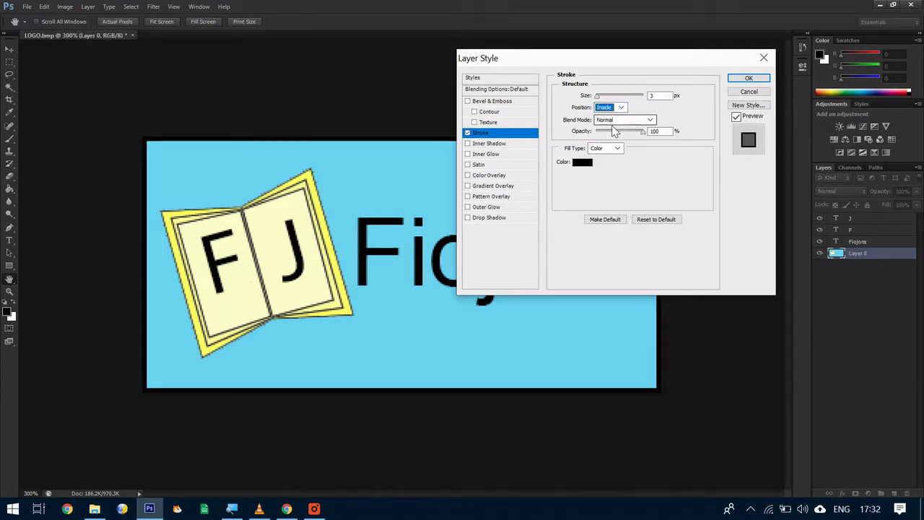
{"action": "left_click", "coordinate": [583, 162]}
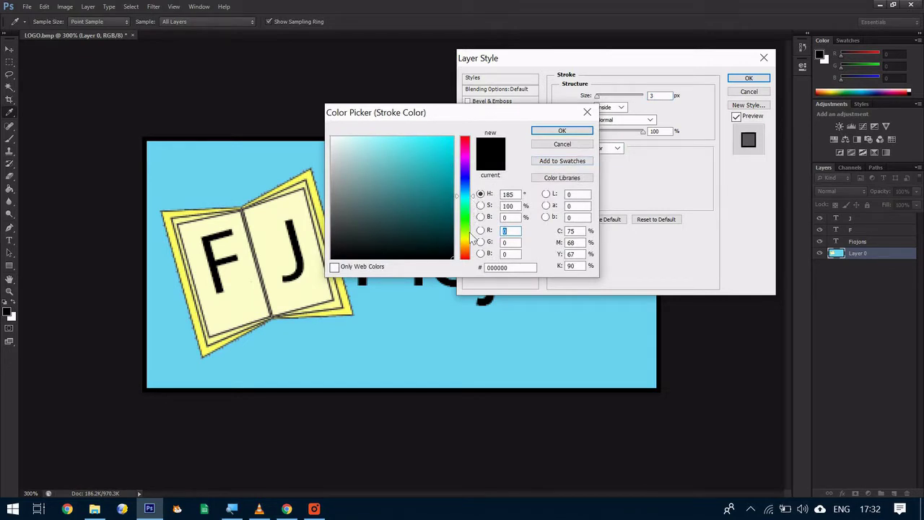
- Change the stroke colour to olive b5bf1c, adjust its size, and apply the style
{"action": "left_click", "coordinate": [465, 237]}
{"action": "left_click", "coordinate": [435, 167]}
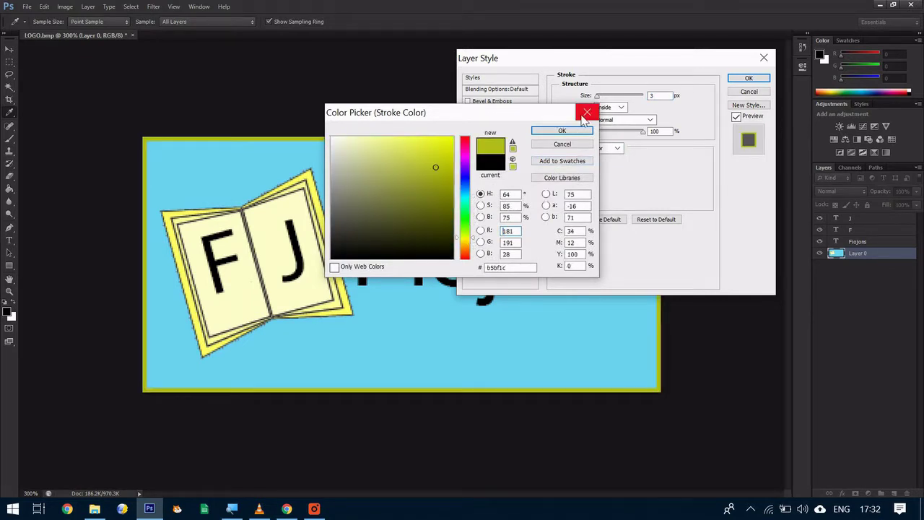
{"action": "key", "text": "Return"}
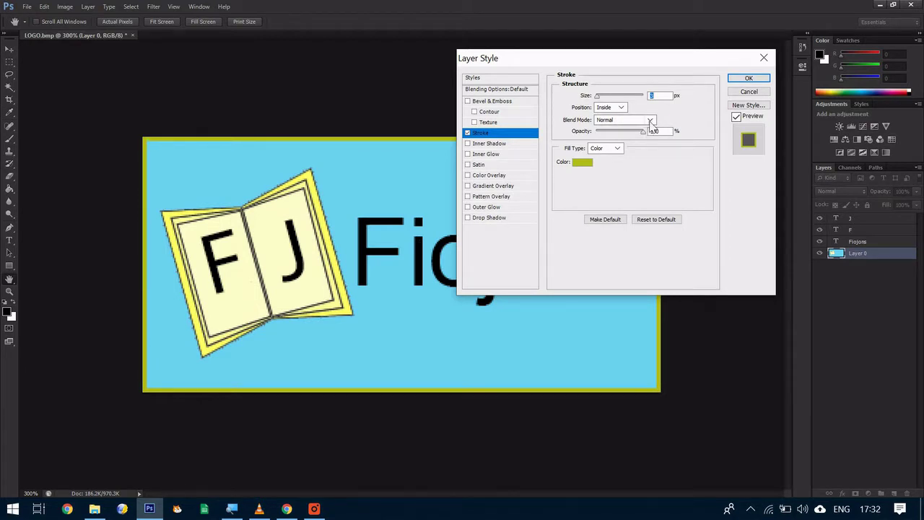
{"action": "mouse_move", "coordinate": [598, 96]}
{"action": "left_mouse_down"}
{"action": "mouse_move", "coordinate": [606, 103]}
{"action": "mouse_move", "coordinate": [598, 101]}
{"action": "left_mouse_up"}
{"action": "left_click", "coordinate": [748, 79]}
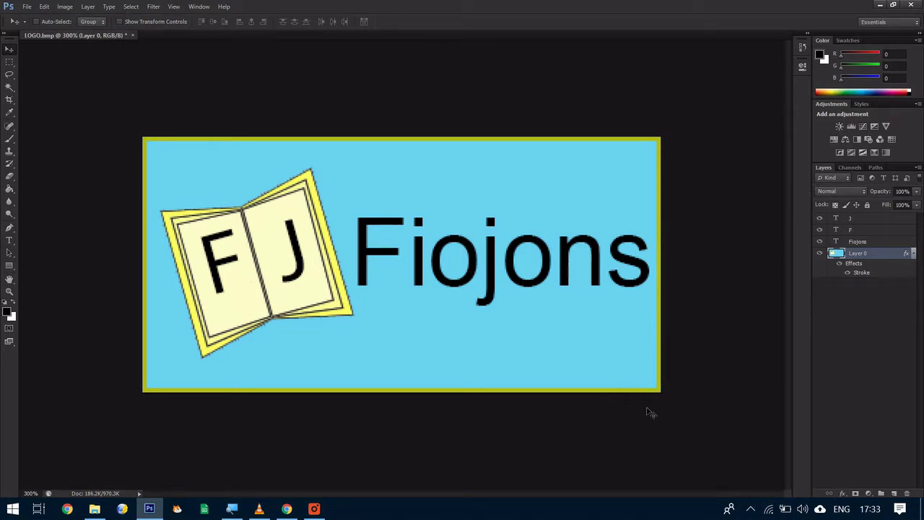
{"action": "key", "text": "alt+Tab"}
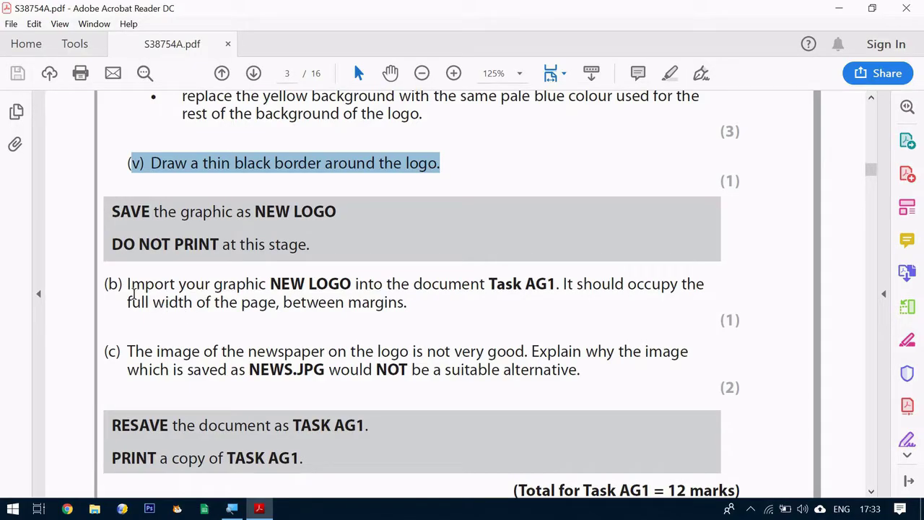
{"action": "left_click_drag", "start_coordinate": [130, 288], "coordinate": [396, 308]}
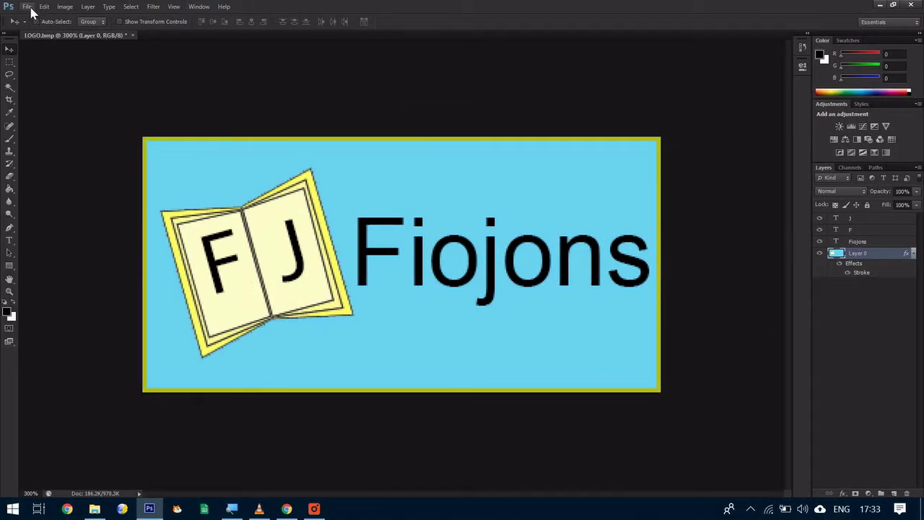
- Save a JPEG copy named LOGO.jpg to the Desktop at maximum quality
{"action": "left_click", "coordinate": [29, 8]}
{"action": "left_click", "coordinate": [103, 180]}
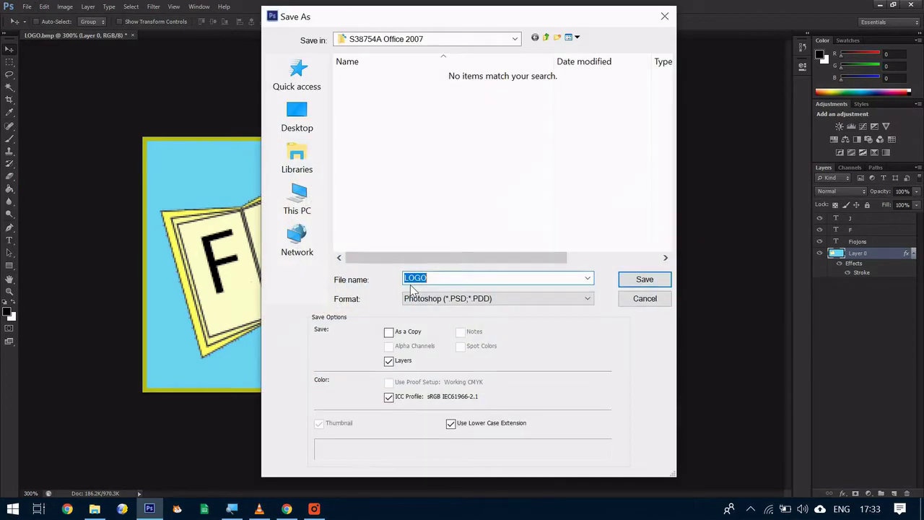
{"action": "left_click", "coordinate": [469, 298]}
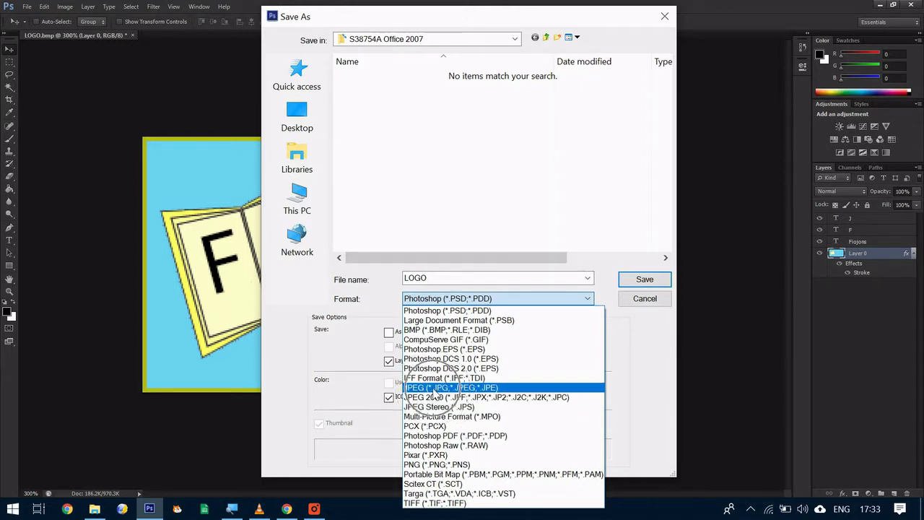
{"action": "left_click", "coordinate": [433, 389]}
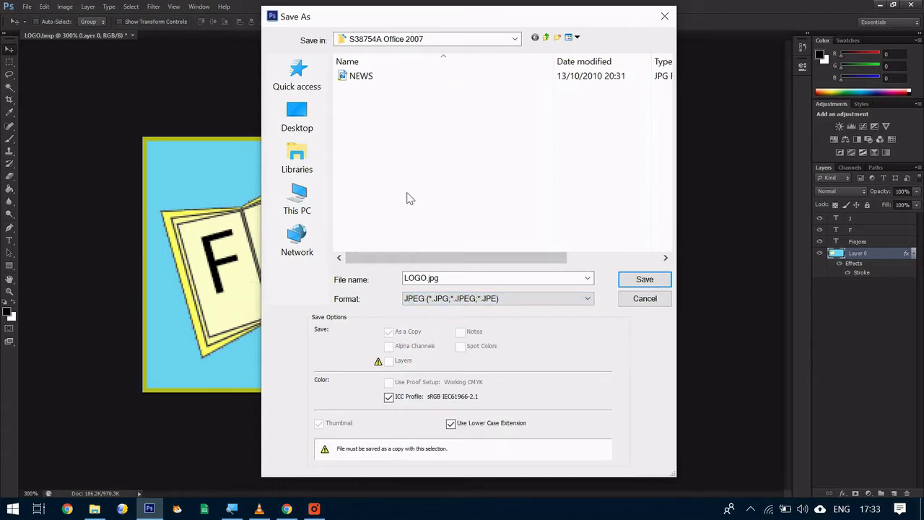
{"action": "left_click", "coordinate": [311, 119]}
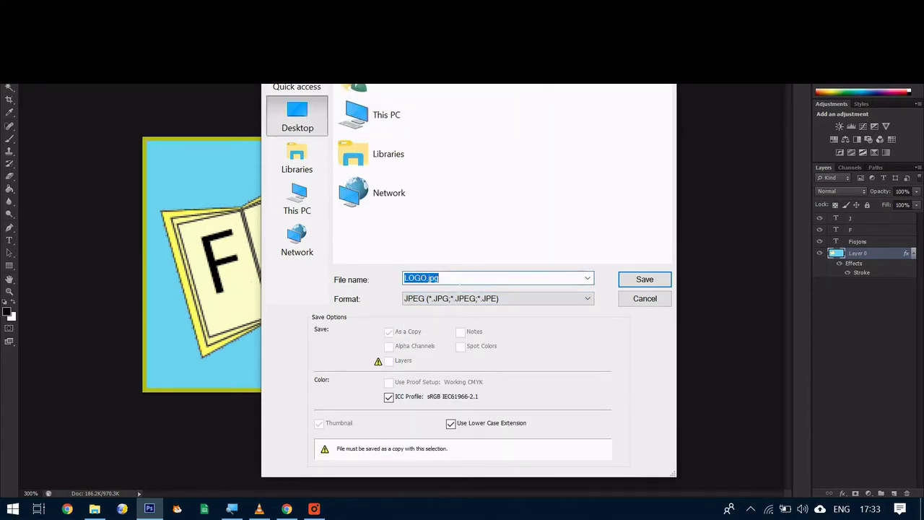
{"action": "left_click", "coordinate": [469, 278]}
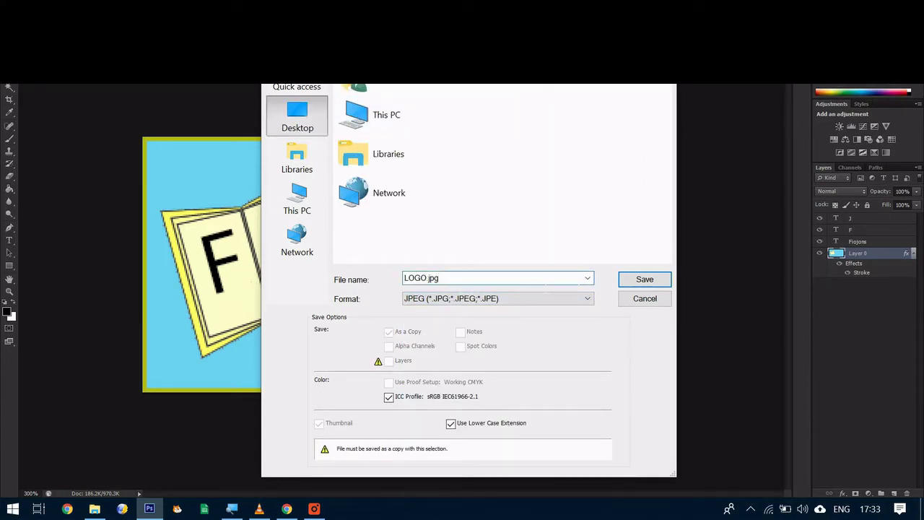
{"action": "left_click", "coordinate": [630, 280]}
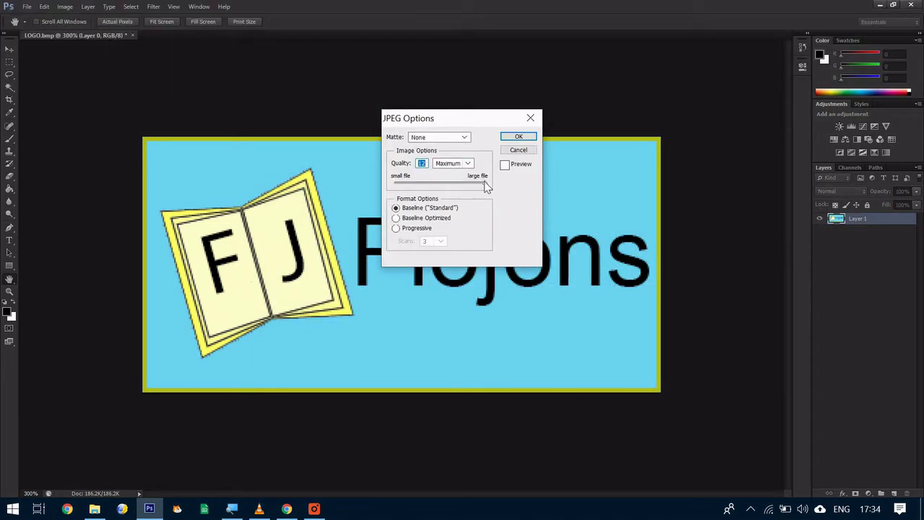
{"action": "left_click_drag", "start_coordinate": [487, 182], "coordinate": [510, 189]}
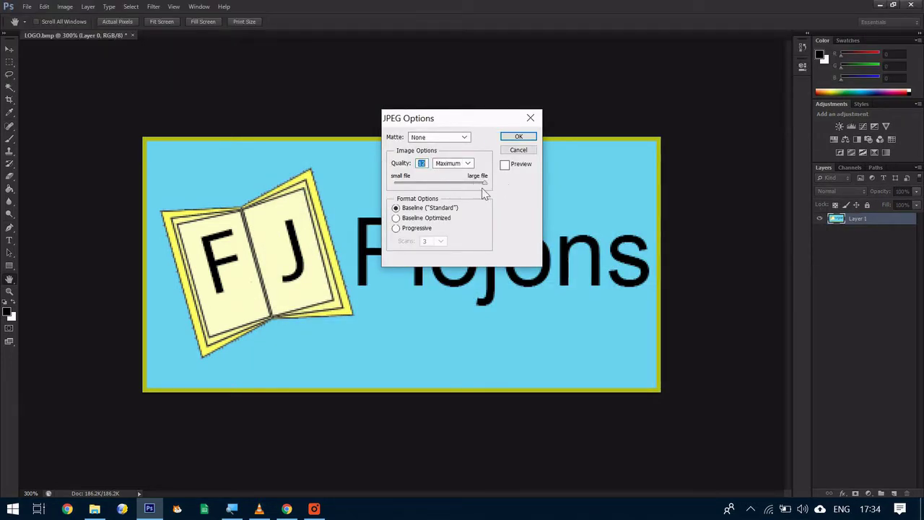
- Confirm the JPEG options to finish saving LOGO.jpg
{"action": "left_click", "coordinate": [519, 138]}
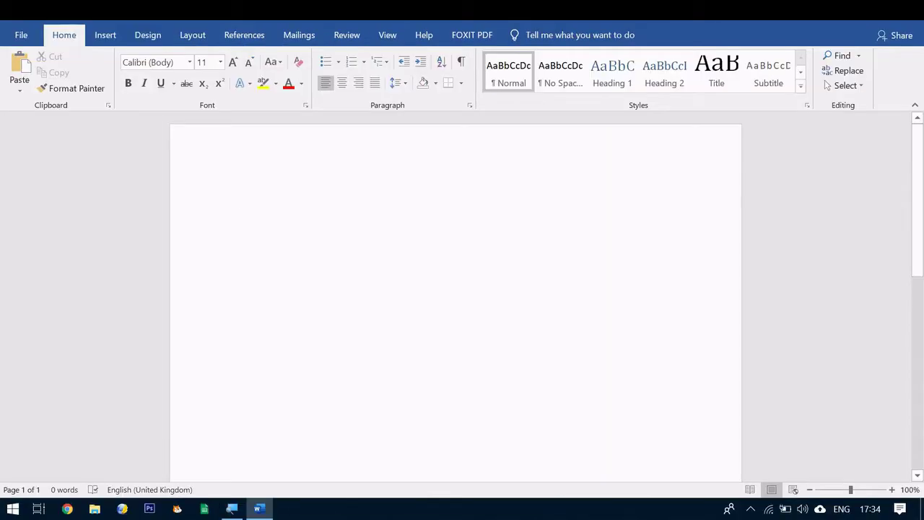
{"action": "scroll", "coordinate": [455, 289], "scroll_direction": "down", "scroll_amount": 5}
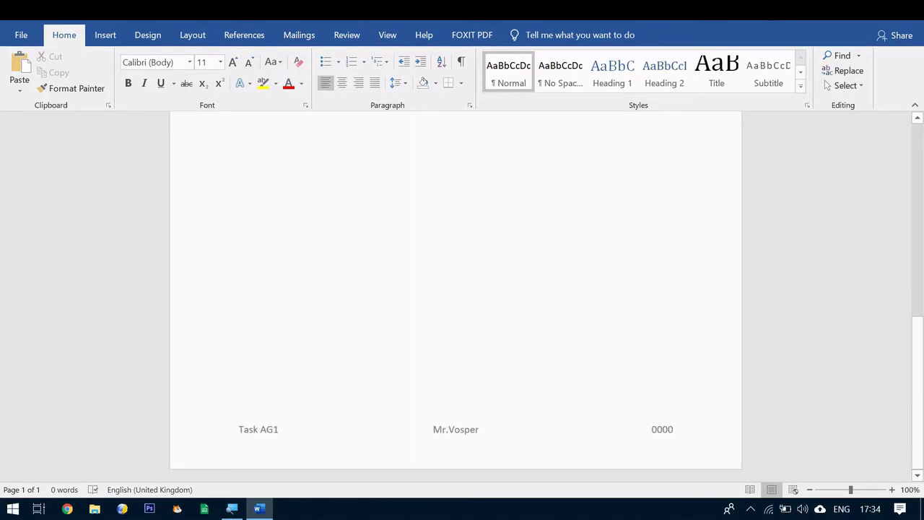
{"action": "scroll", "coordinate": [455, 289], "scroll_direction": "up", "scroll_amount": 5}
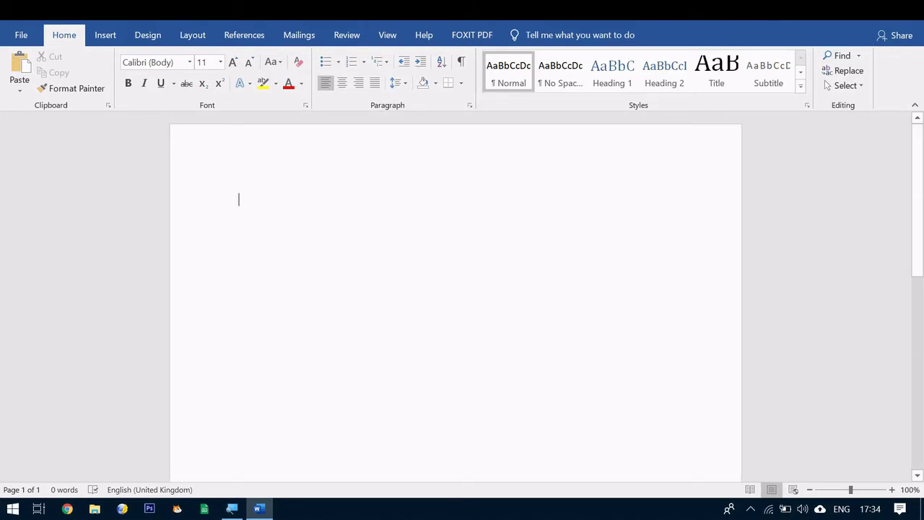
- Insert the LOGO picture from the Desktop into the Word document
{"action": "left_click", "coordinate": [114, 37]}
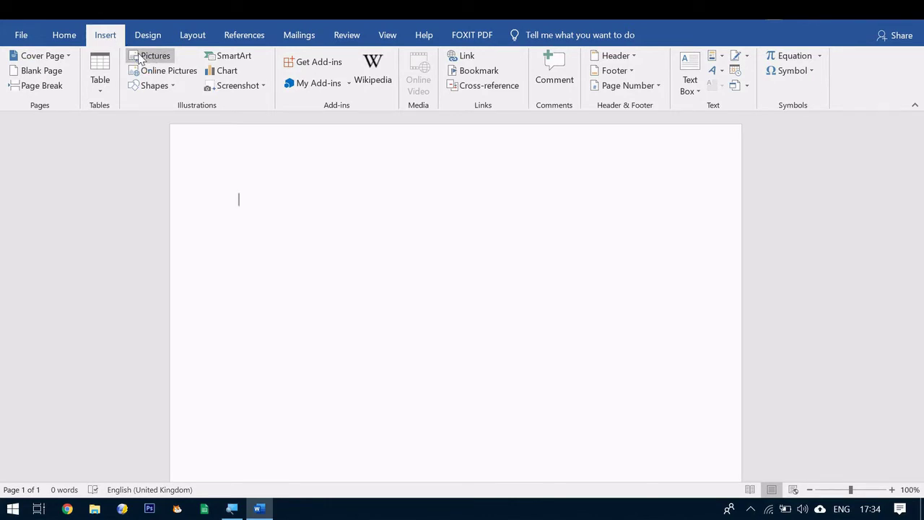
{"action": "left_click", "coordinate": [139, 58]}
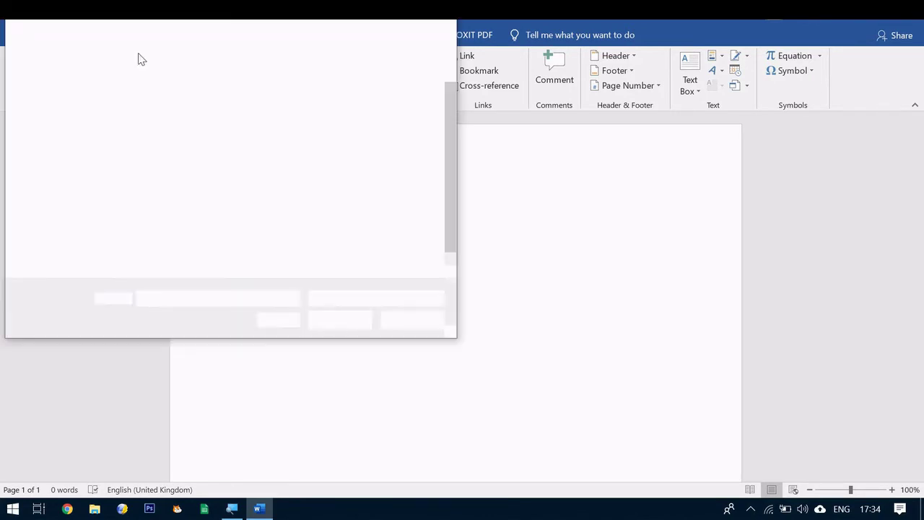
{"action": "left_click", "coordinate": [78, 159]}
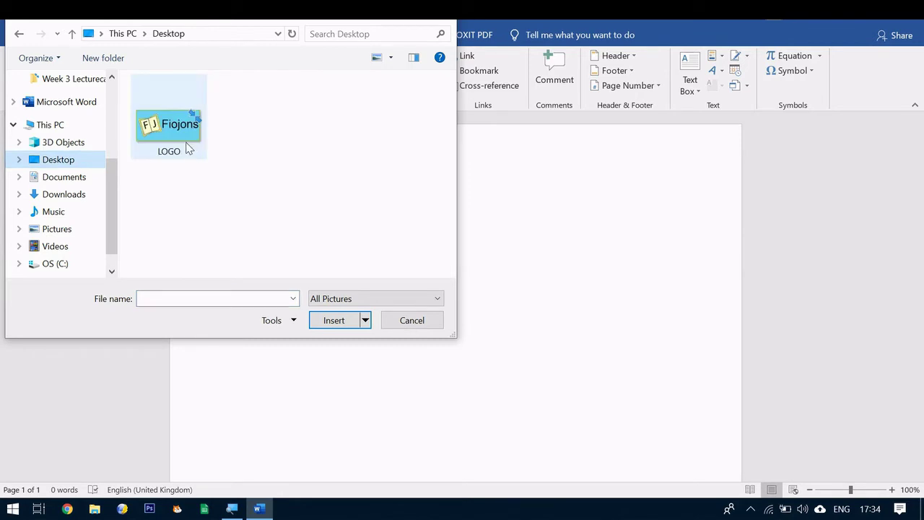
{"action": "double_click", "coordinate": [178, 123]}
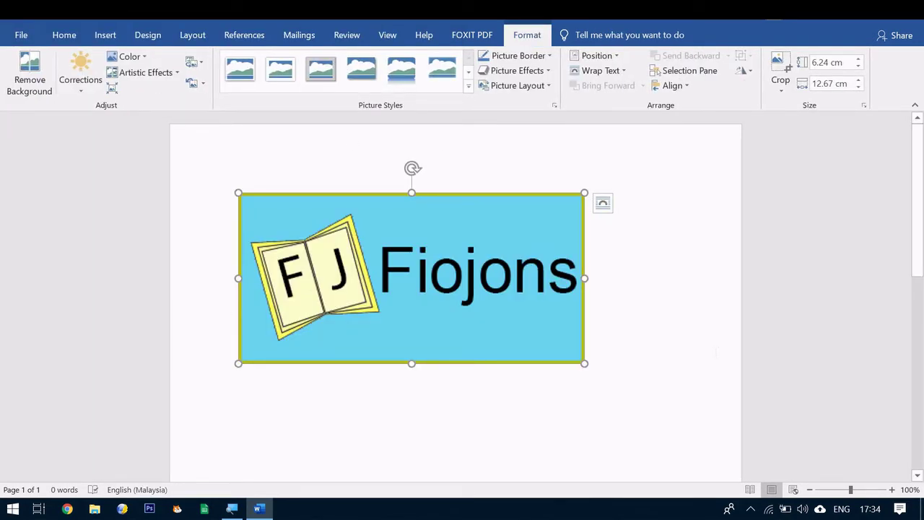
- Resize the logo to 15.93 cm wide so it spans the margins
{"action": "scroll", "coordinate": [454, 288], "scroll_direction": "down", "scroll_amount": 1}
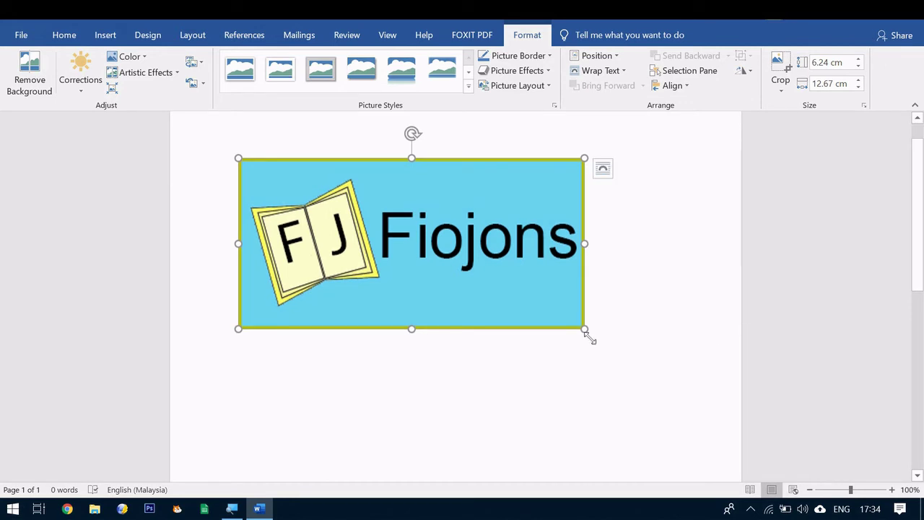
{"action": "left_click_drag", "start_coordinate": [588, 337], "coordinate": [731, 401]}
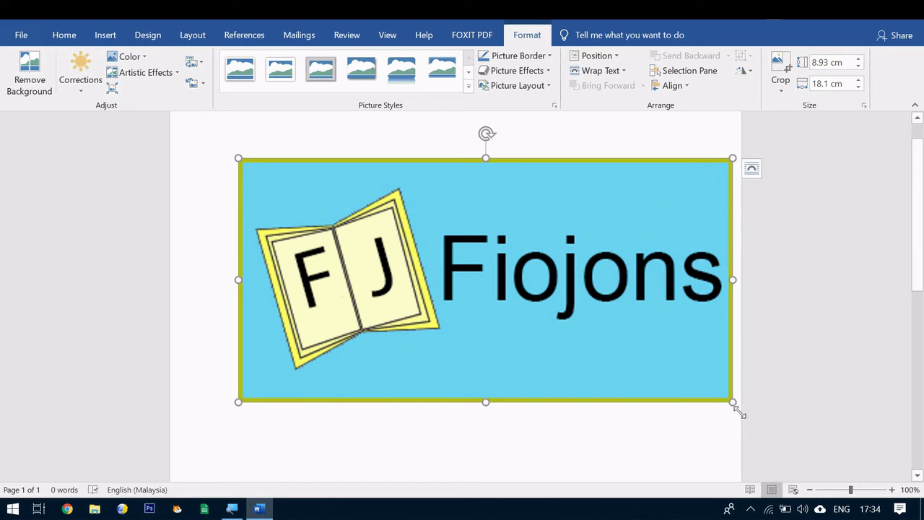
{"action": "left_click_drag", "start_coordinate": [738, 410], "coordinate": [674, 374]}
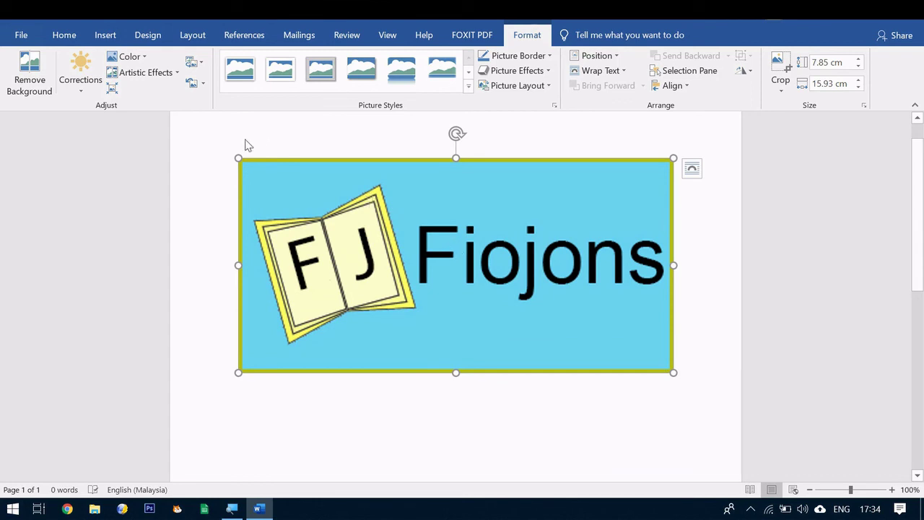